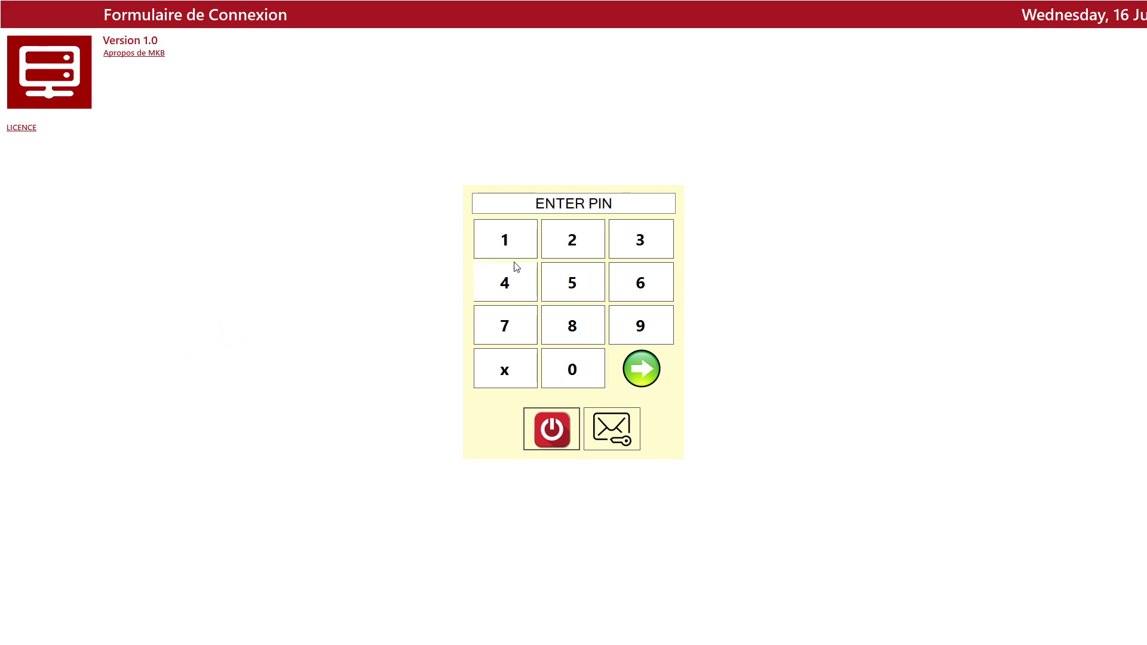
Log in with the operator PIN and open the system administration back office
left_click(500, 242)
left_click(671, 301)
left_click(661, 297)
left_click(571, 382)
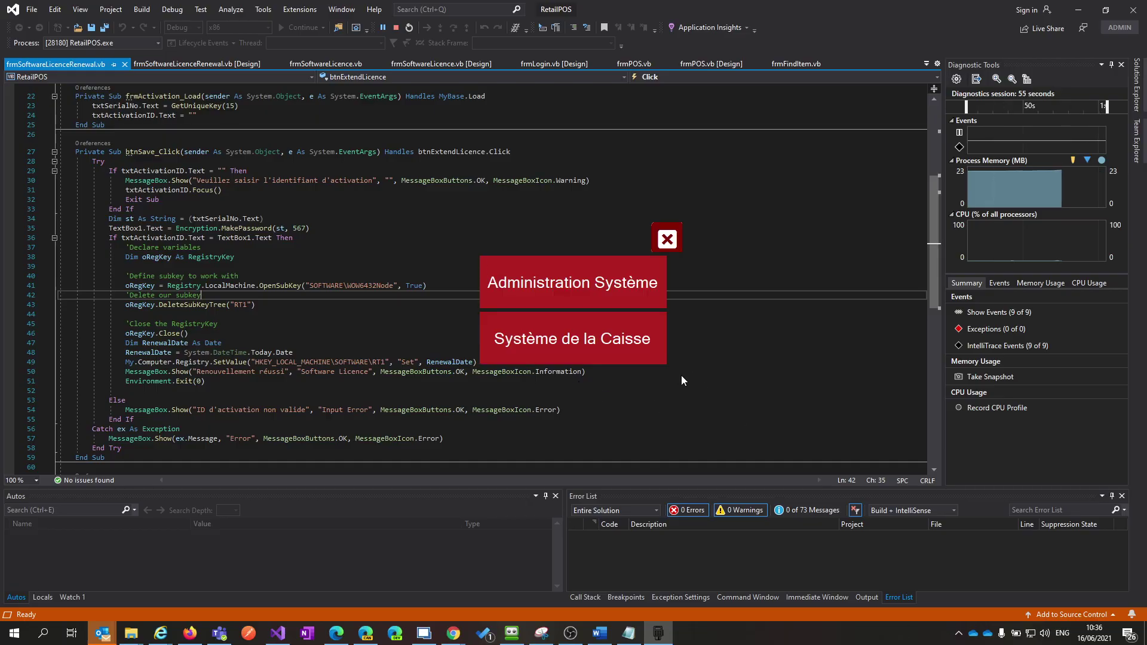
left_click(586, 285)
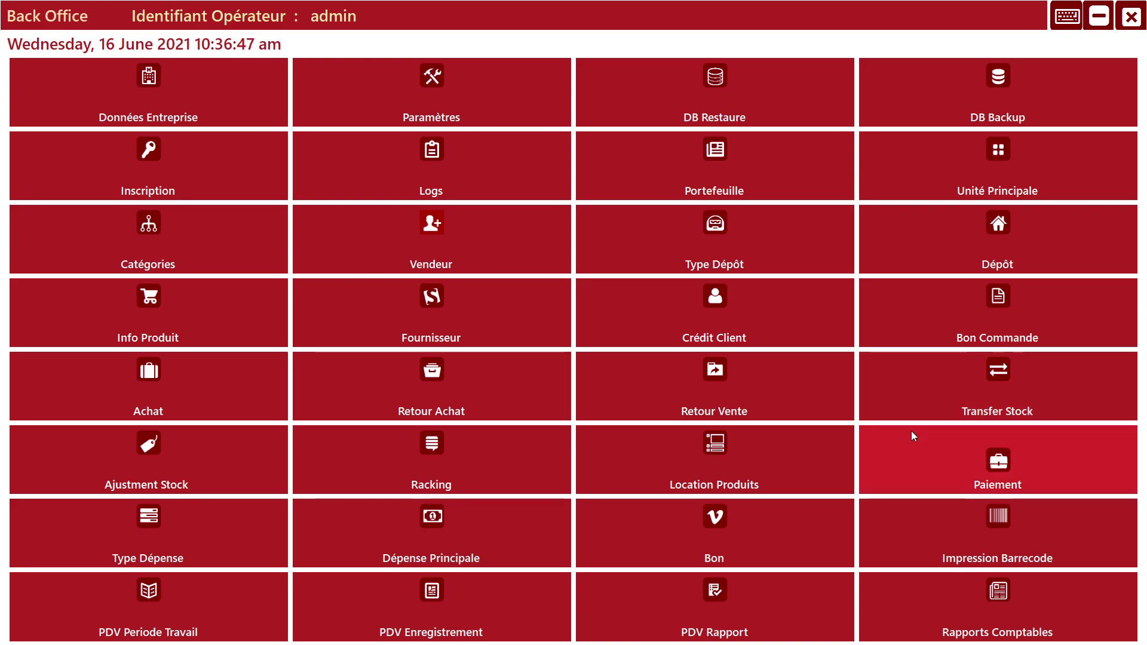
Look over the company details form and the list of registered users, closing each one
left_click(159, 101)
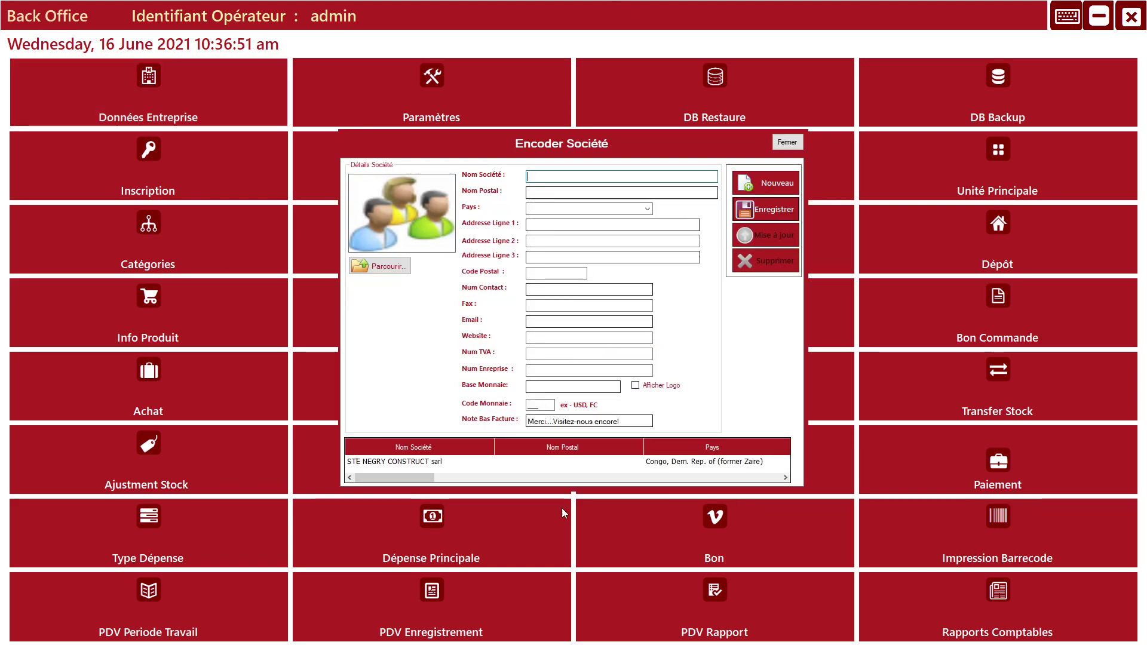
left_click(795, 145)
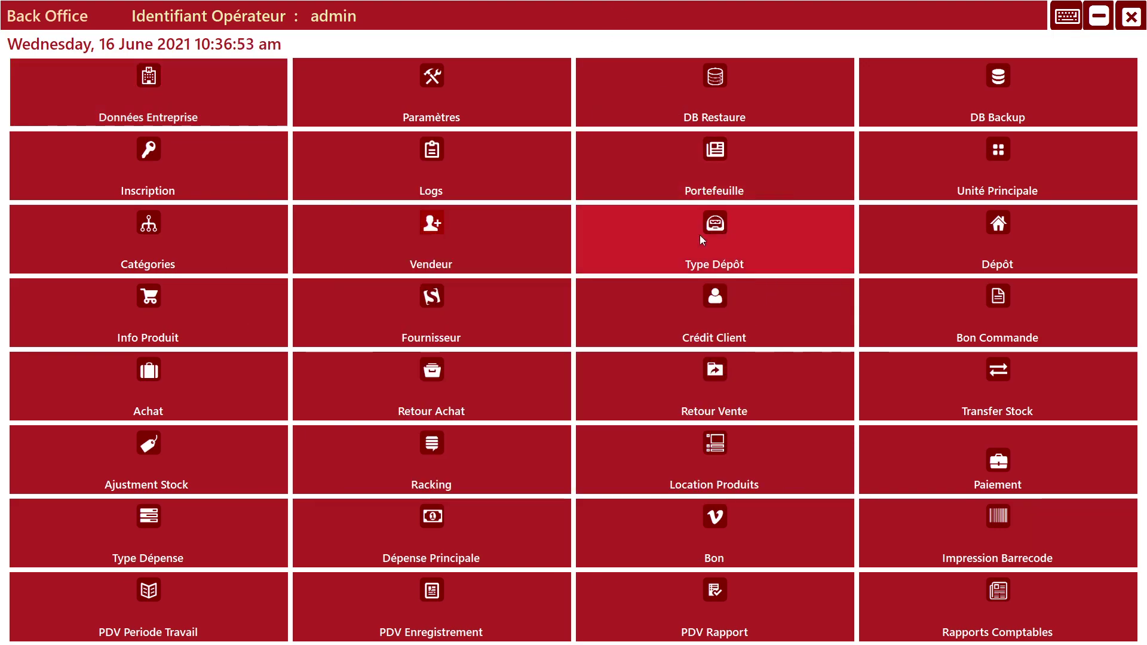
left_click(163, 175)
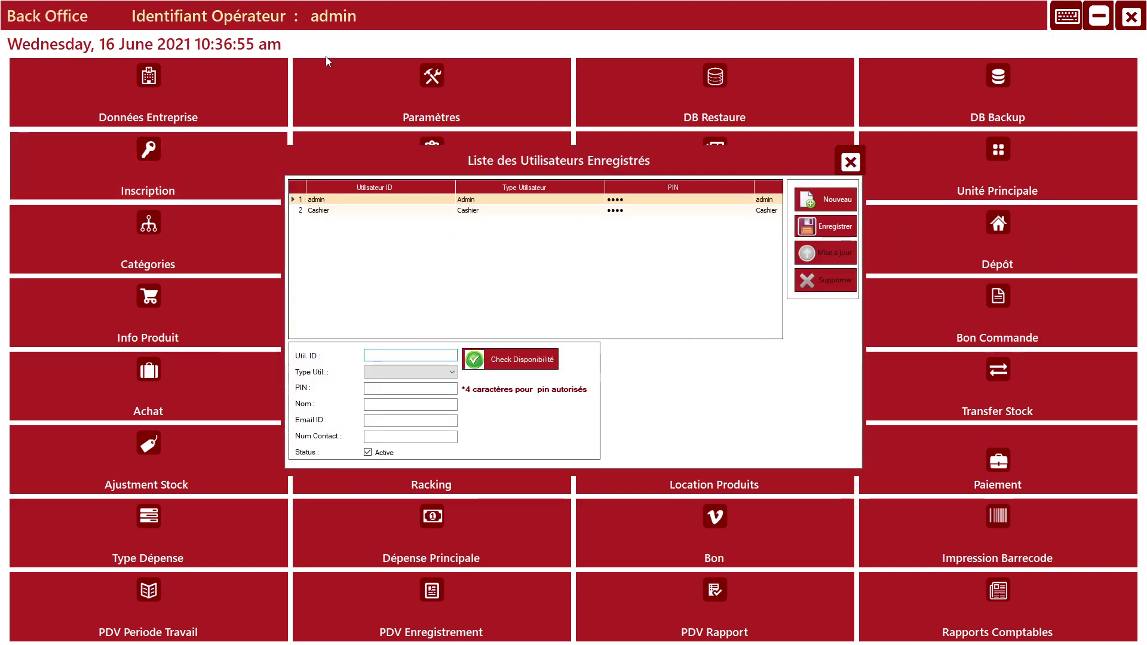
left_click(849, 162)
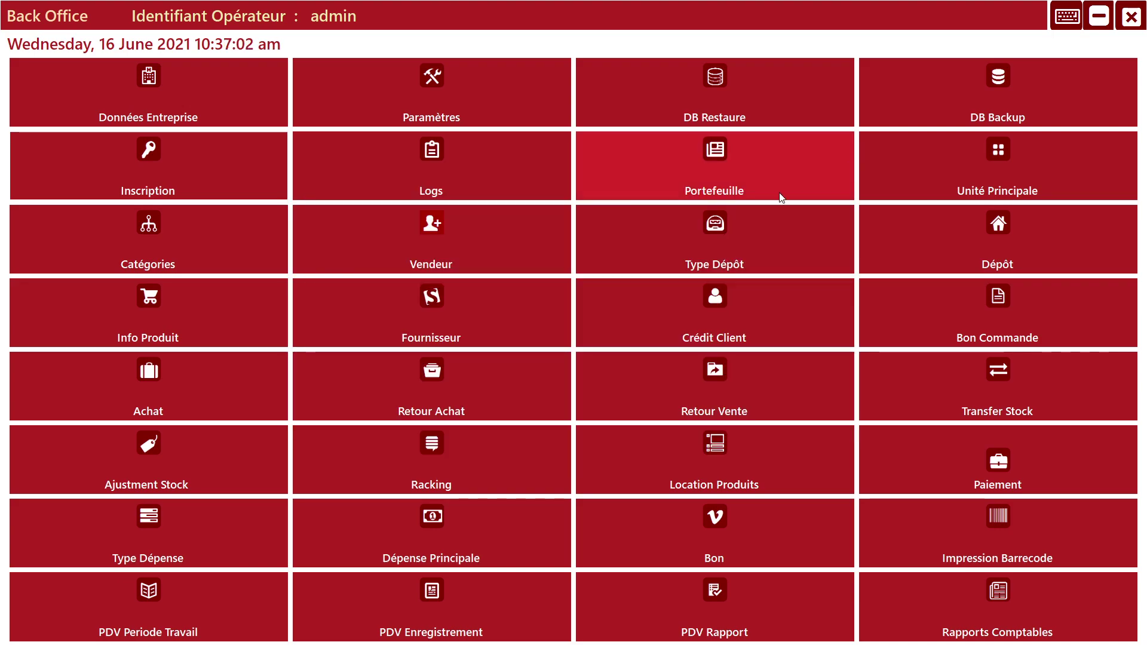
Look through the categories form and close it
left_click(151, 263)
scroll(545, 300, "down", 3)
scroll(545, 302, "up", 3)
left_click(664, 162)
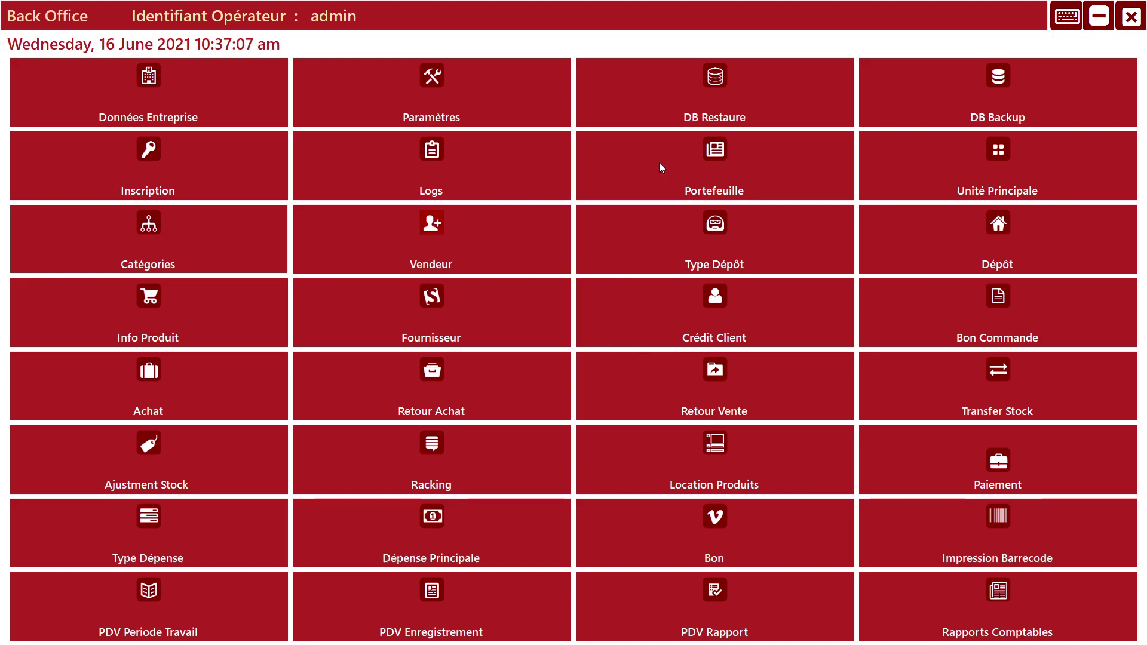
Display all records in the product list from the product entry form, and close both windows
left_click(187, 337)
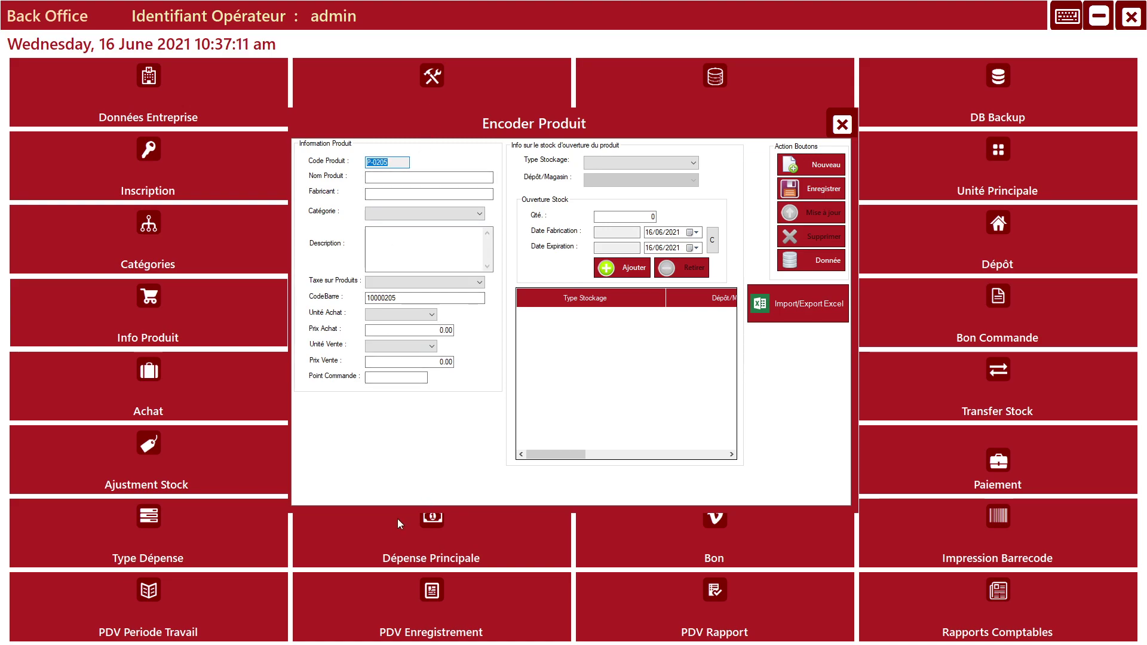
left_click(818, 265)
left_click(490, 62)
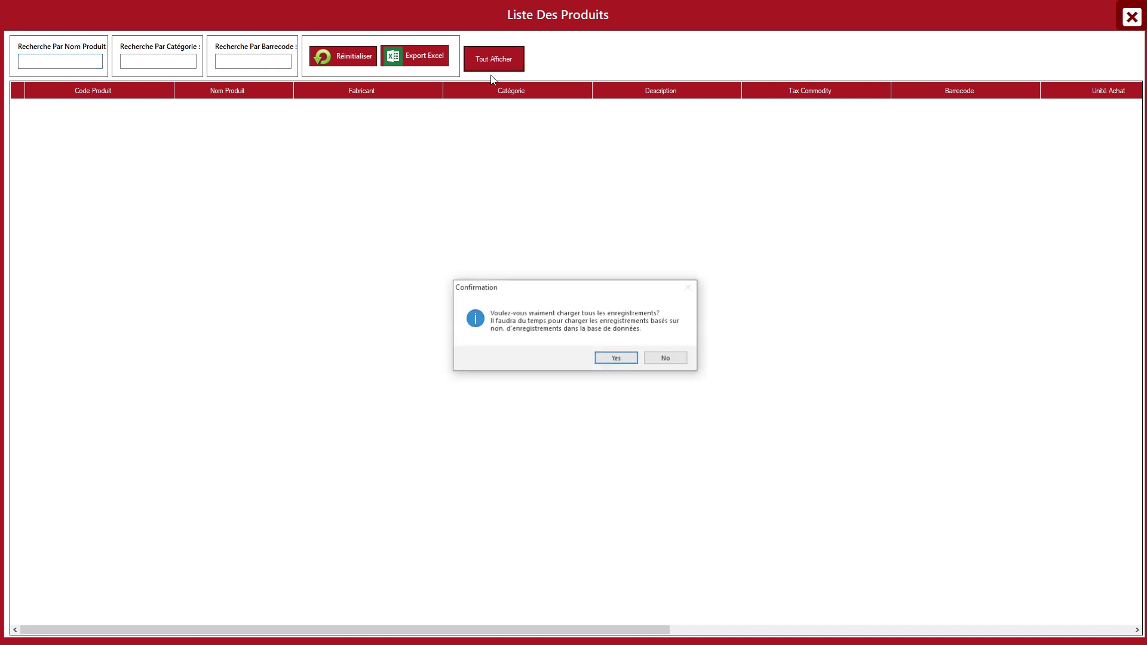
left_click(604, 363)
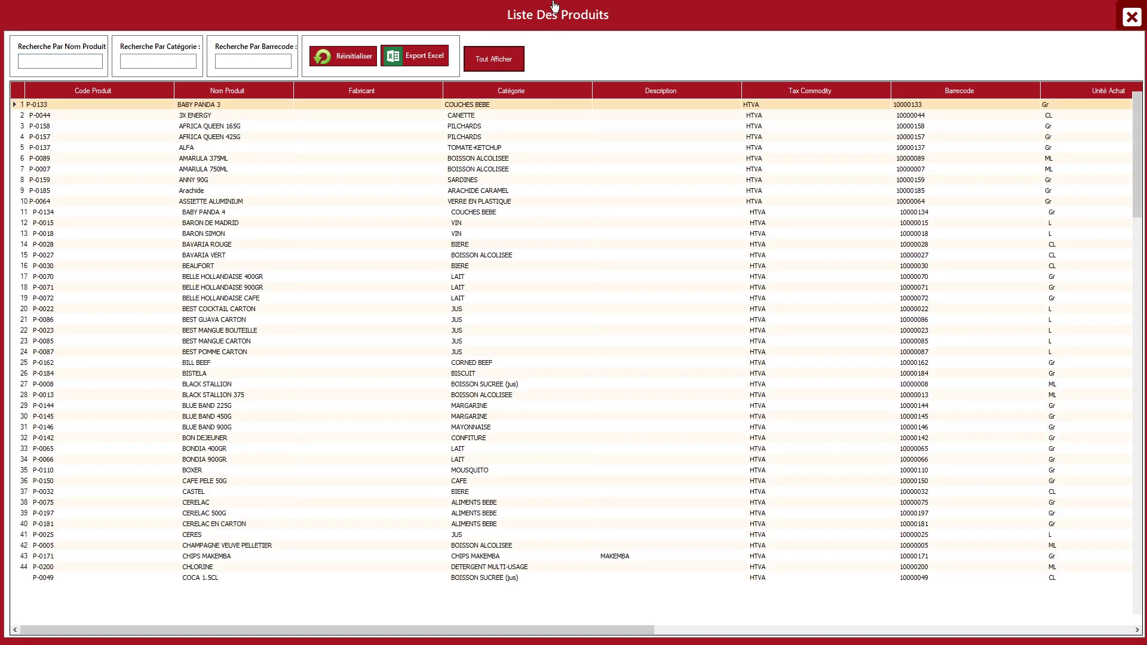
left_click(1134, 24)
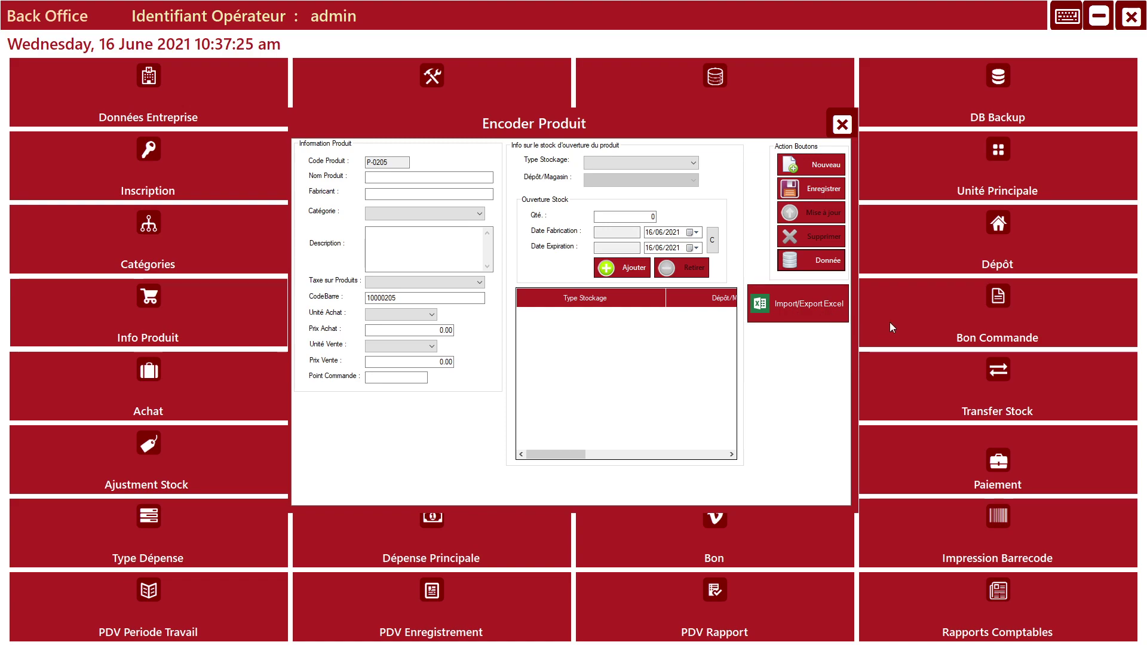
left_click(843, 126)
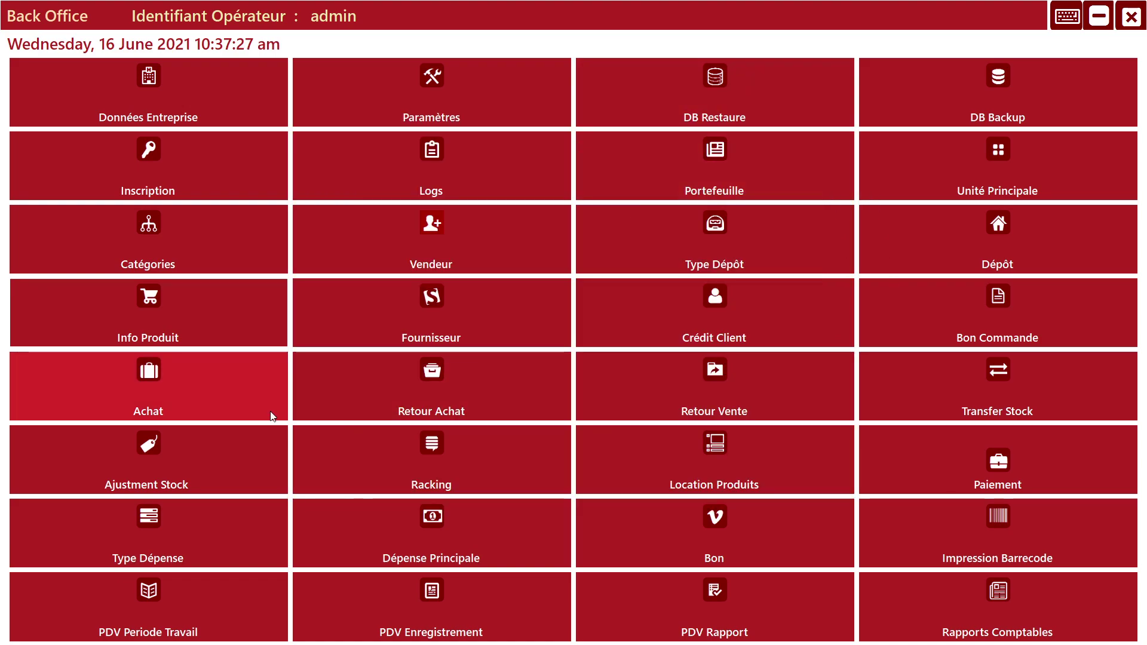
Load all products into the purchase entry form, and close the form without recording a purchase
left_click(128, 400)
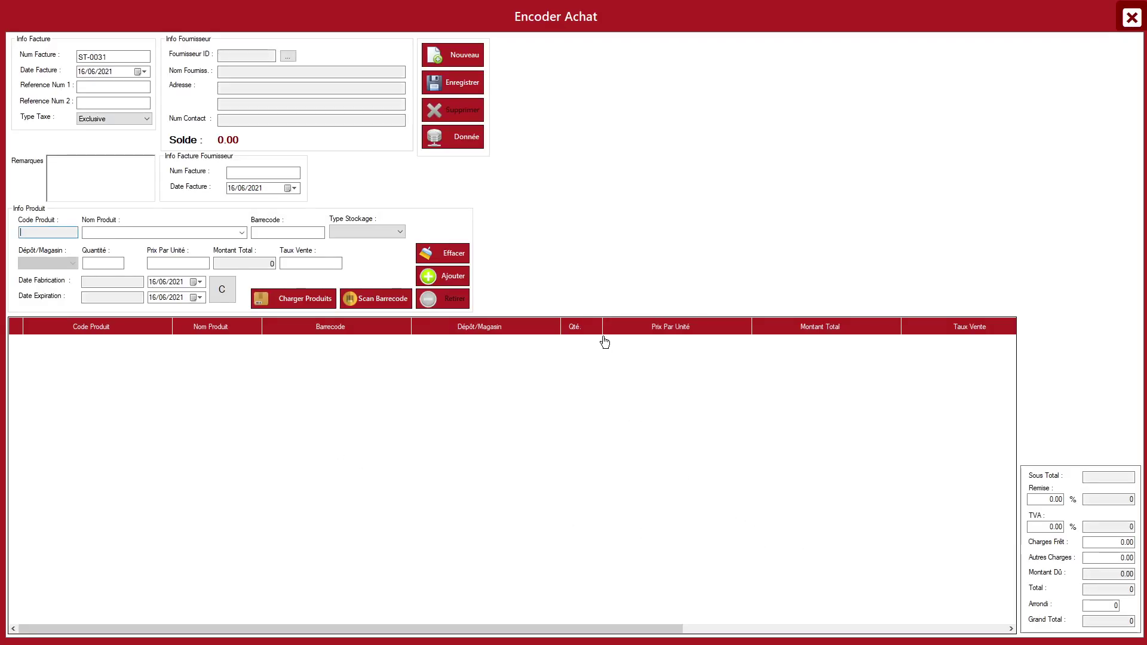
left_click(308, 304)
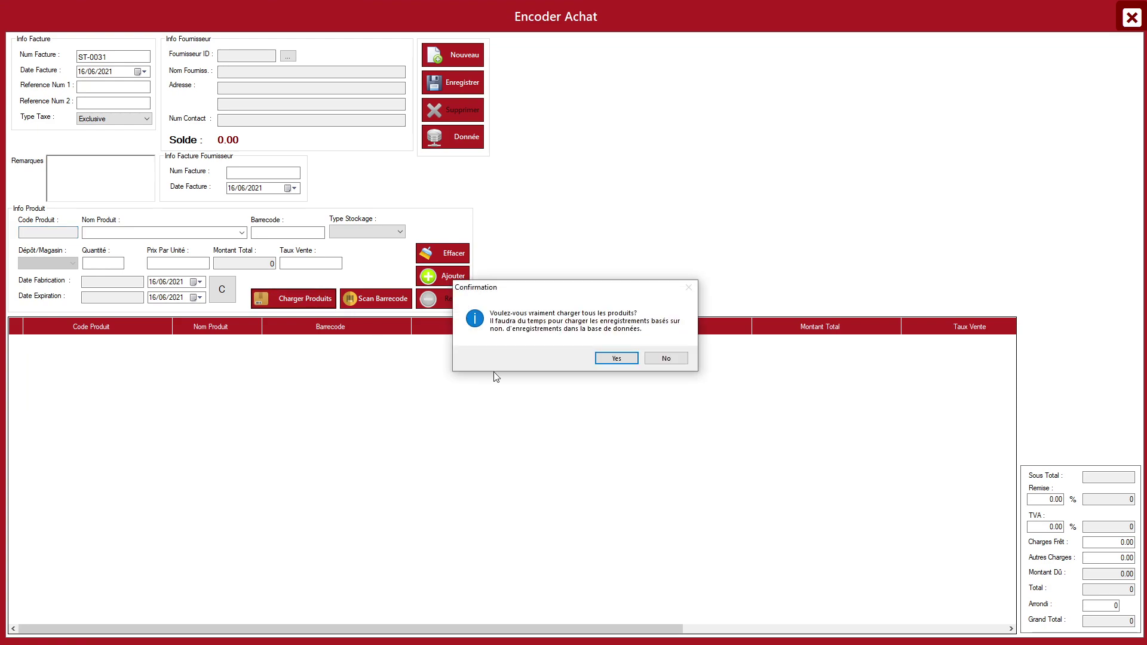
left_click(617, 361)
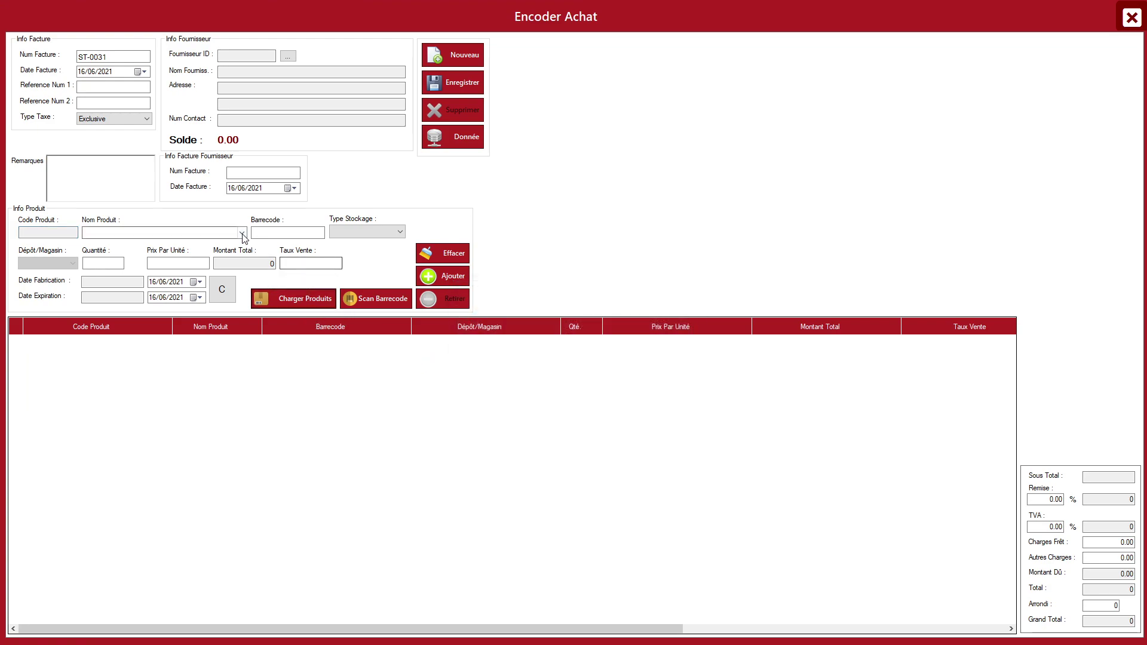
left_click(610, 239)
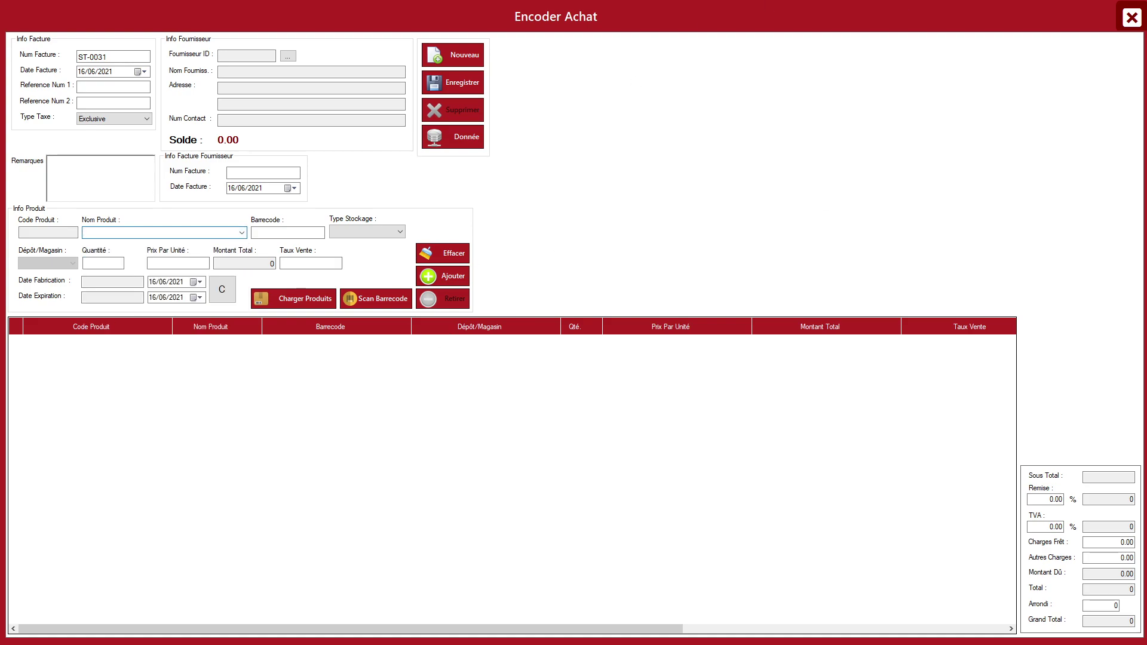
left_click(1132, 19)
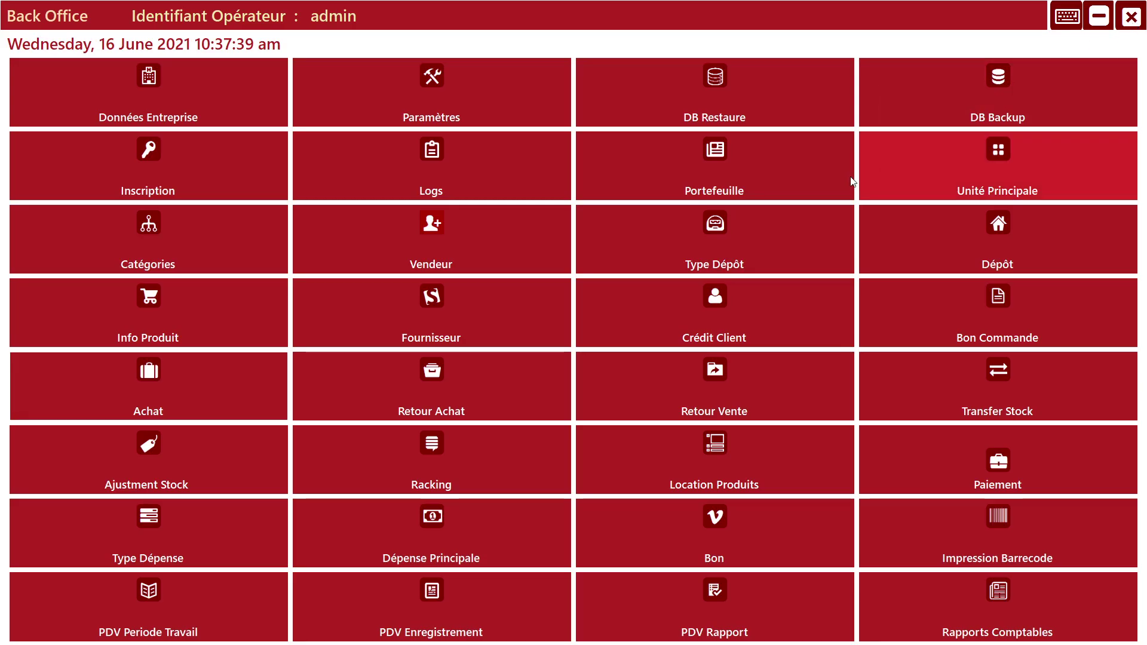
Open the stock adjustment form for the store (Magasin) and load all products into it
left_click(142, 464)
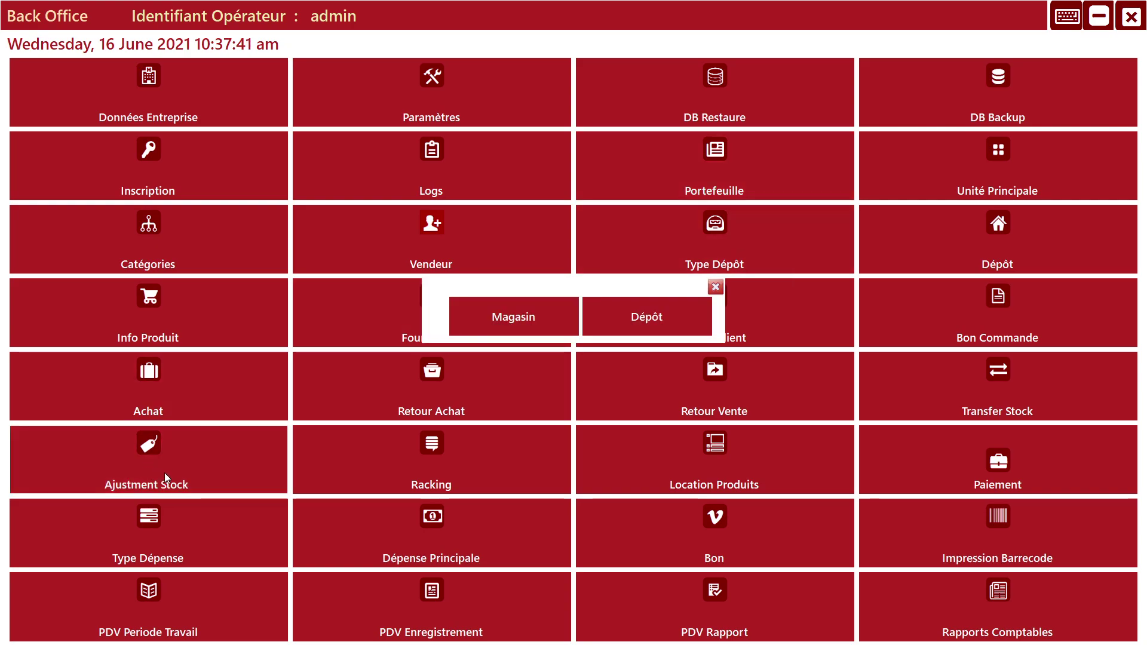
left_click(516, 324)
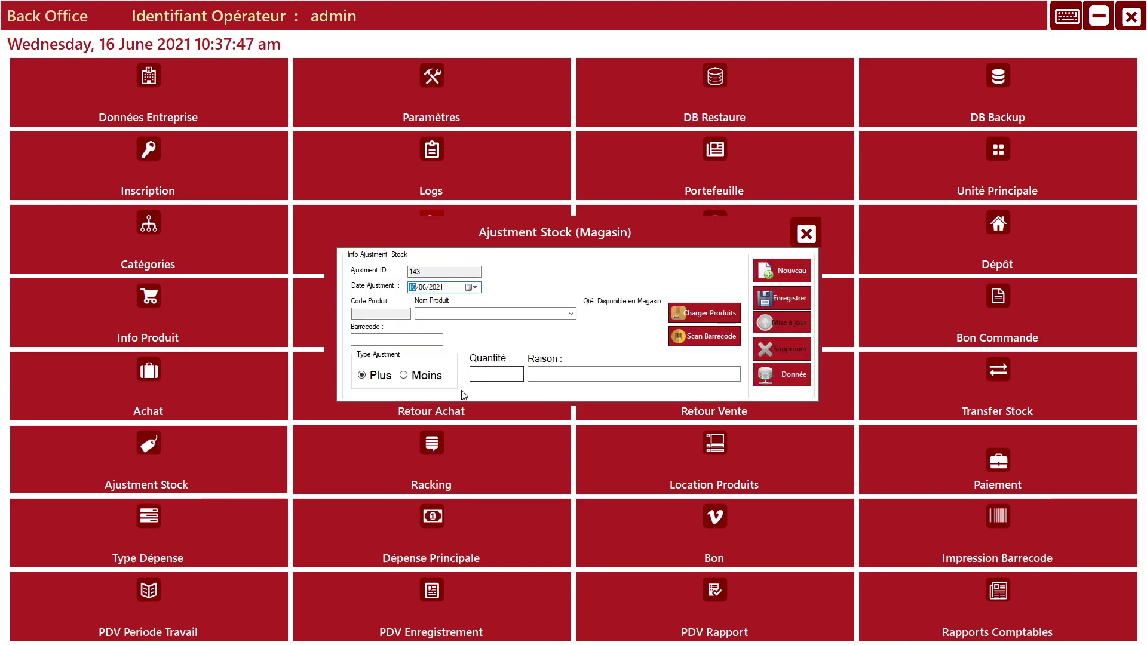
left_click(694, 321)
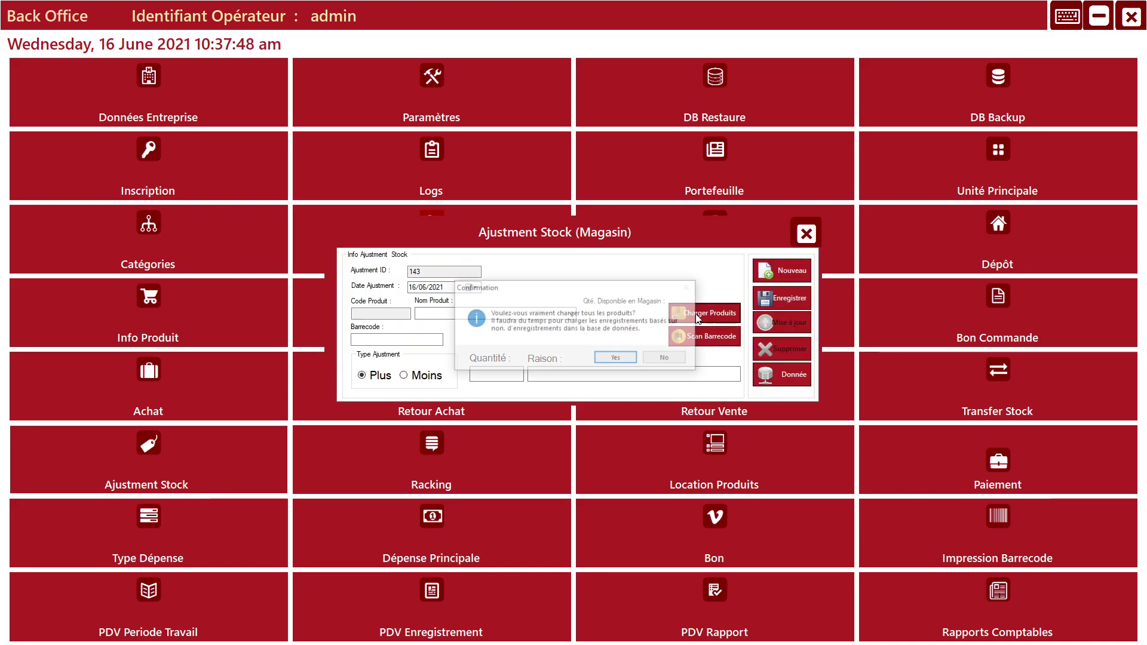
left_click(618, 361)
Choose BABY PANDA 3 with adjustment type Moins in the store stock adjustment, and close it without saving
left_click(571, 314)
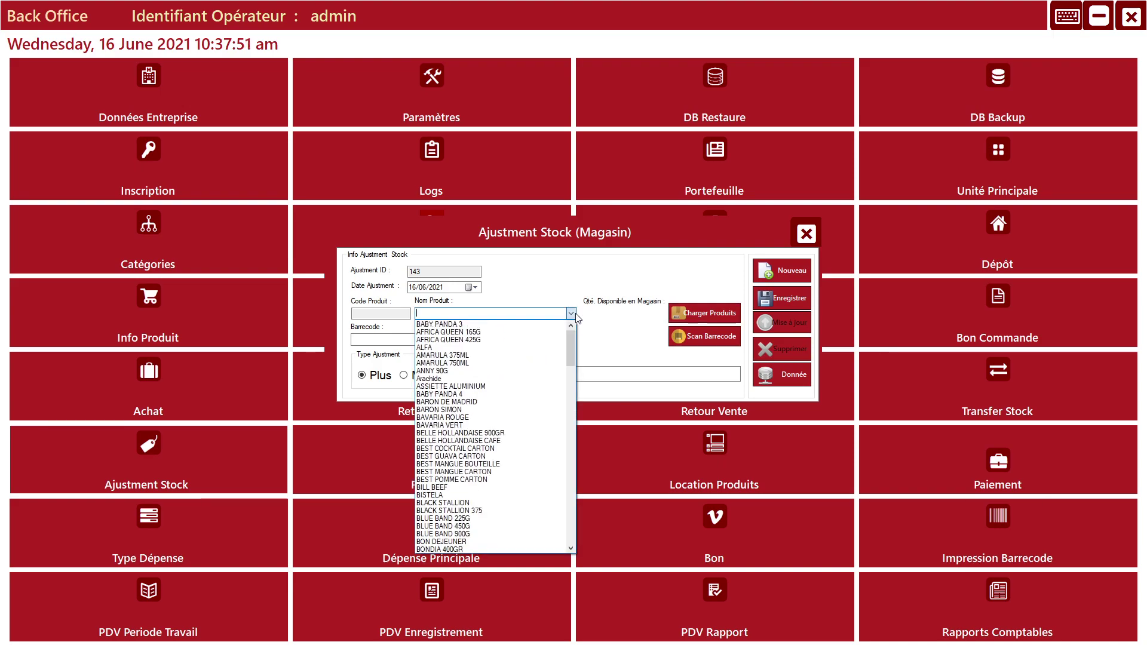
left_click(574, 315)
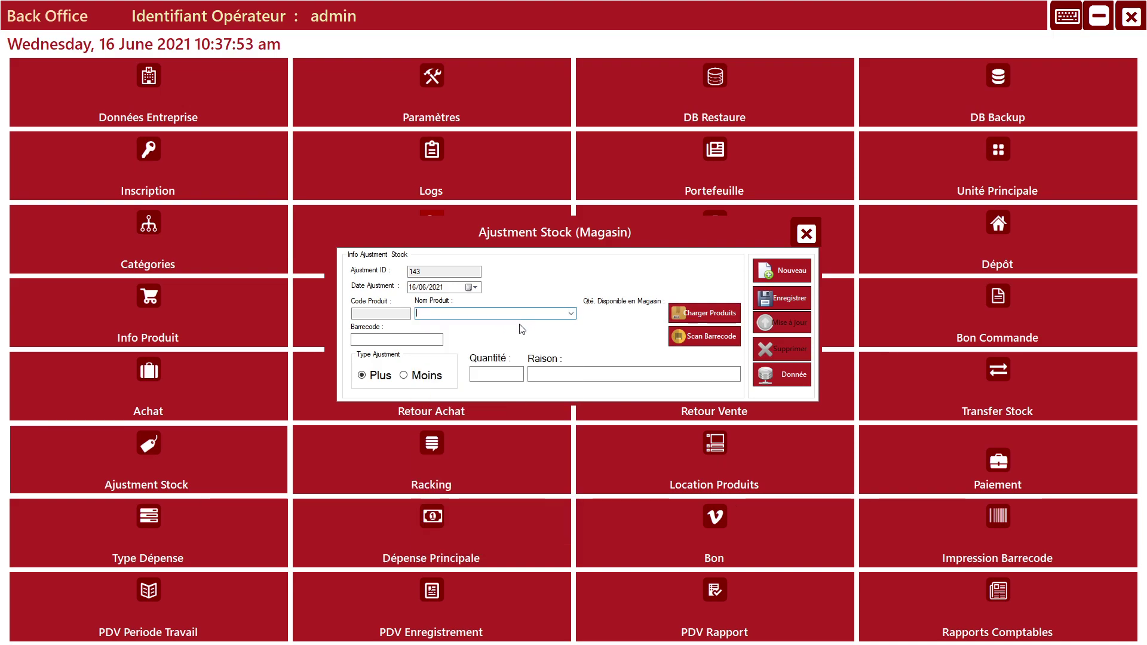
left_click(571, 315)
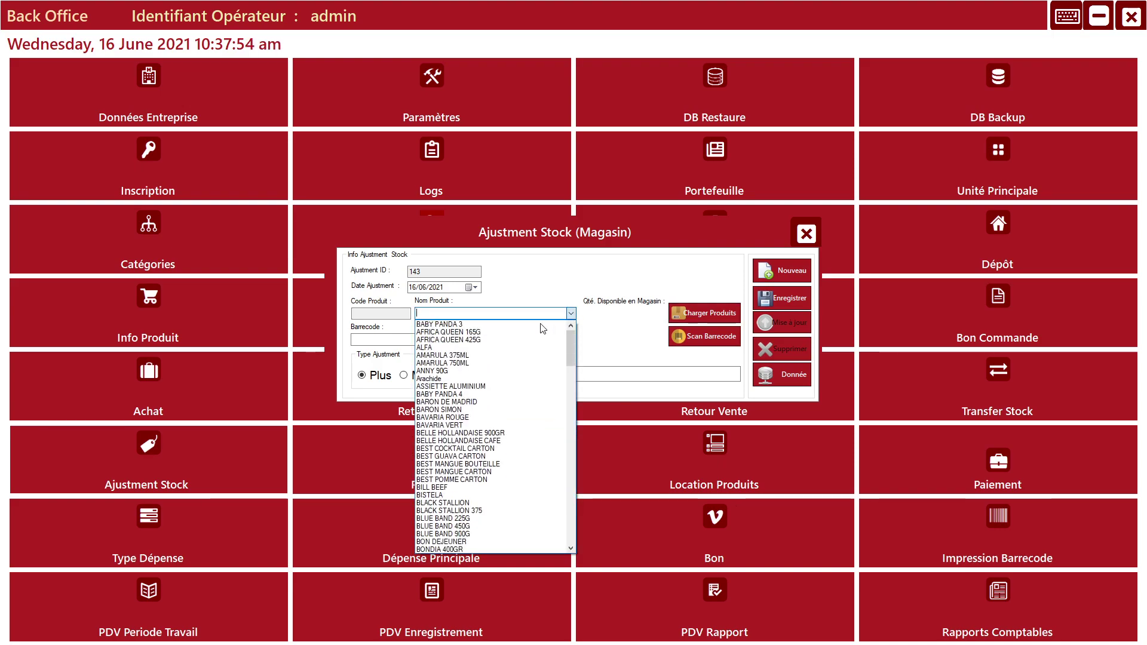
left_click(471, 330)
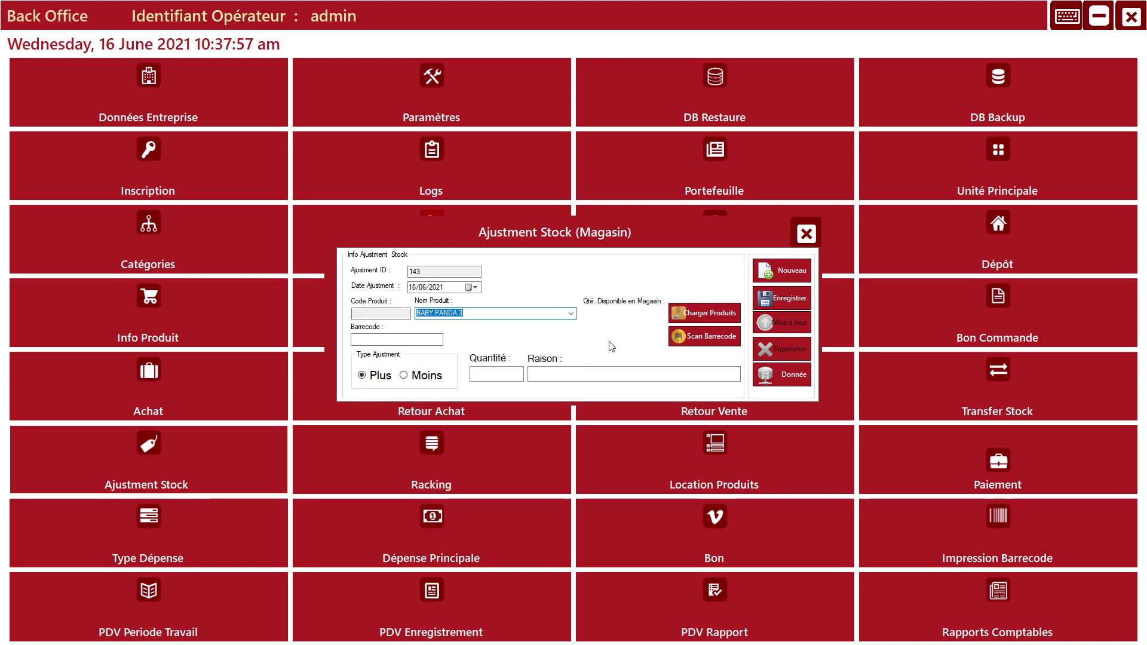
left_click(404, 375)
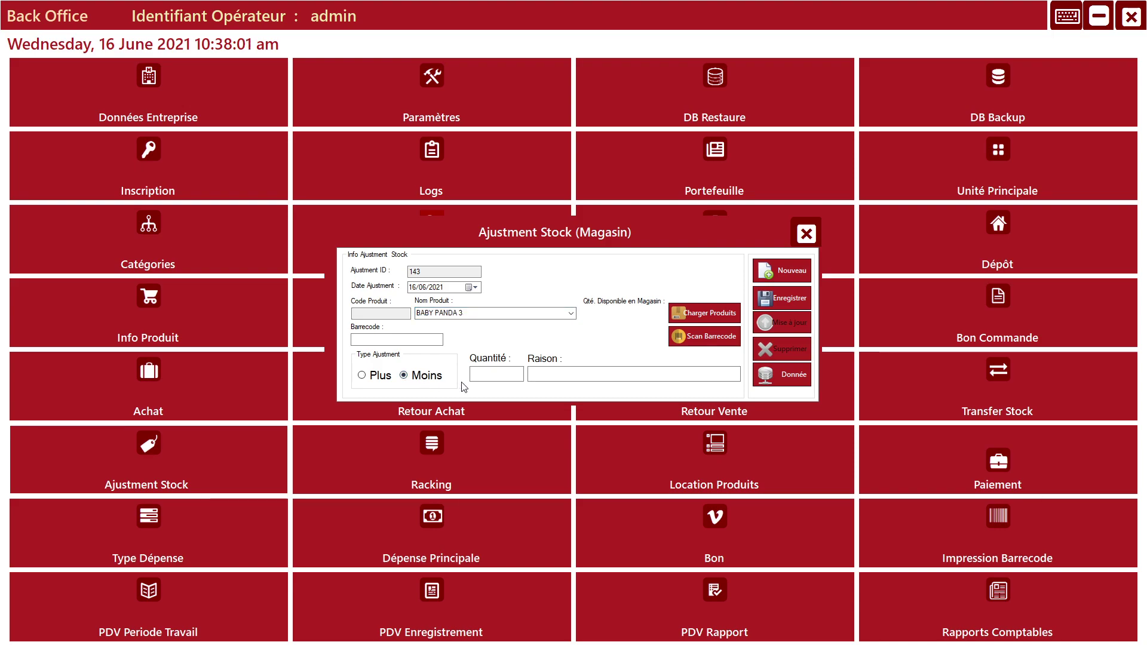
left_click(557, 370)
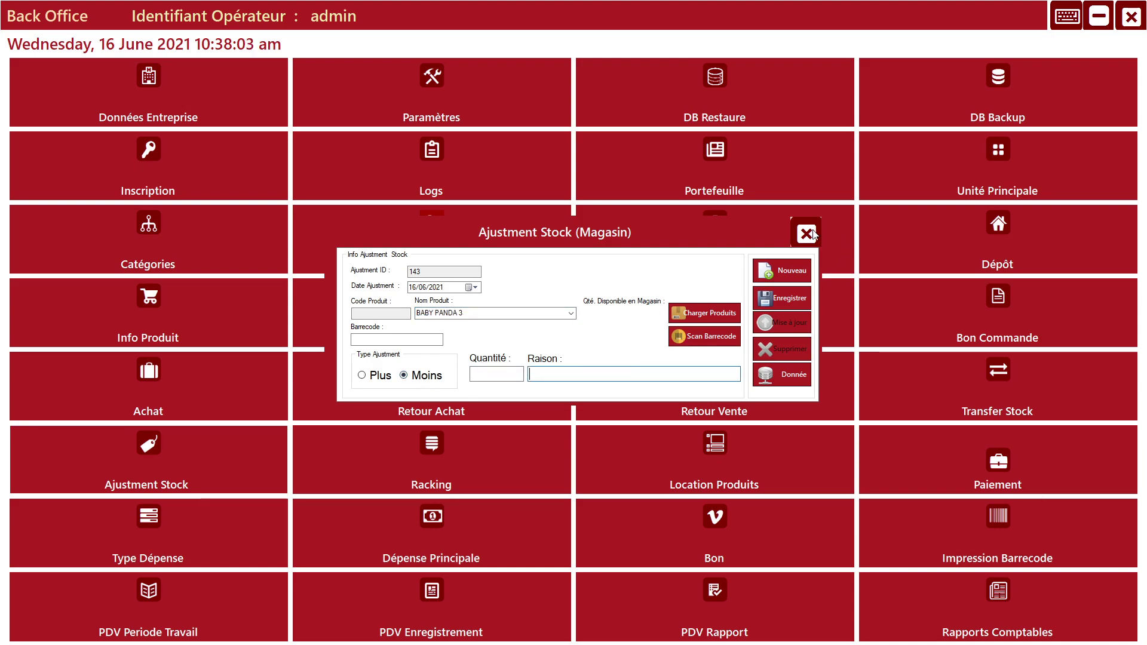
left_click(817, 234)
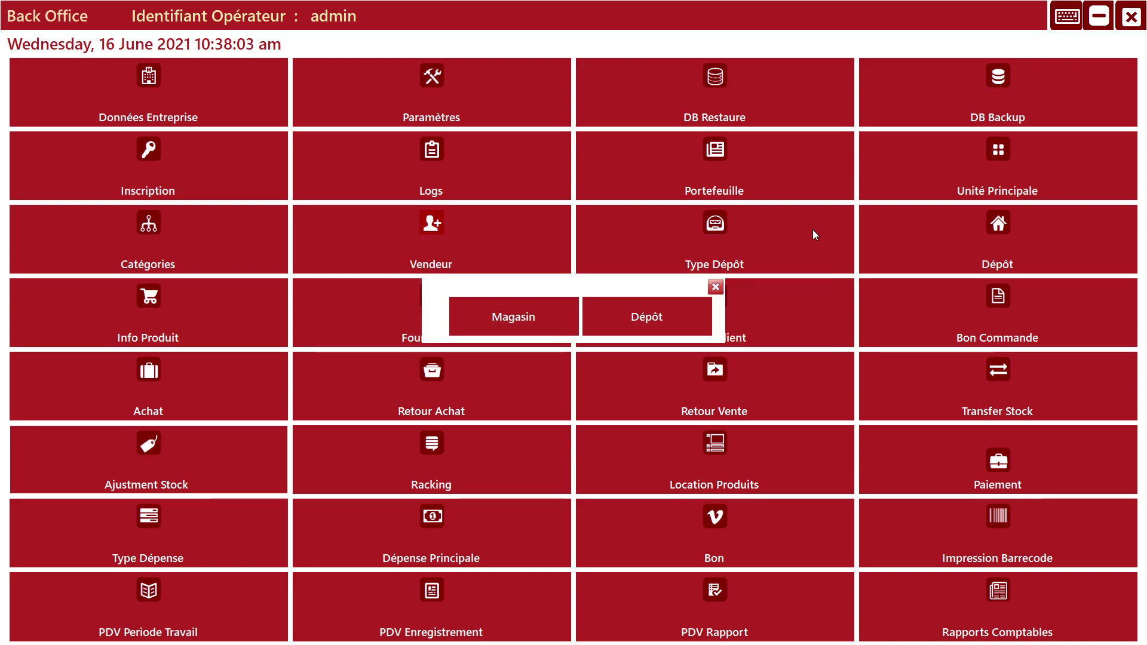
left_click(716, 289)
Check the expense types, and list the point-of-sale work periods opened from 15/06/2021 to 16/06/2021
left_click(164, 553)
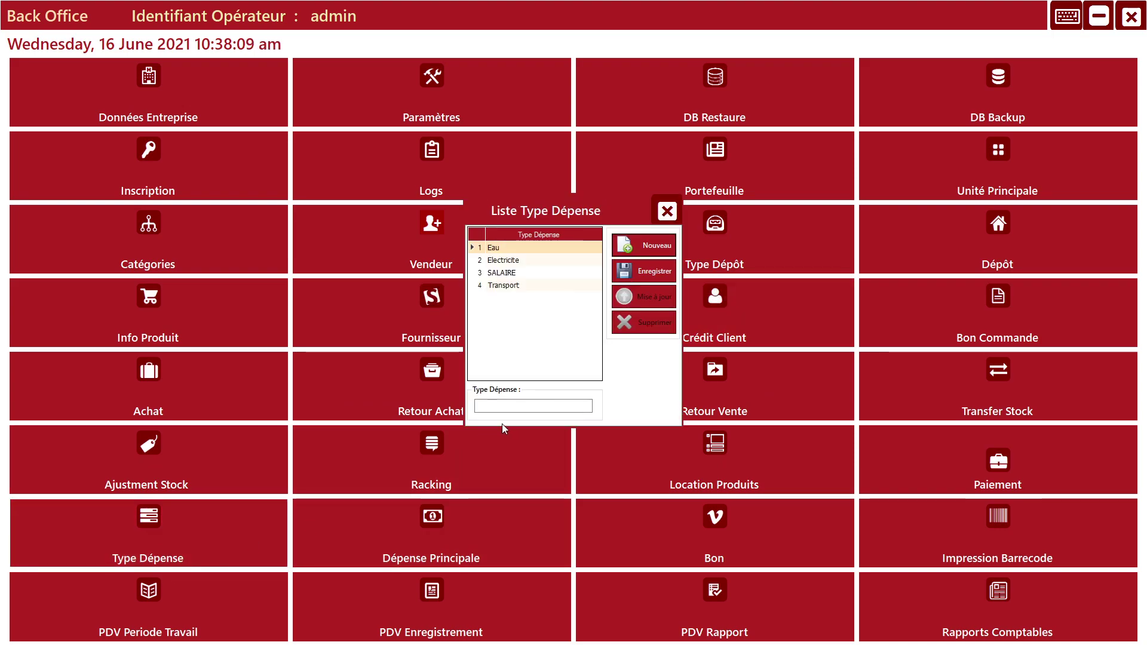
left_click(666, 211)
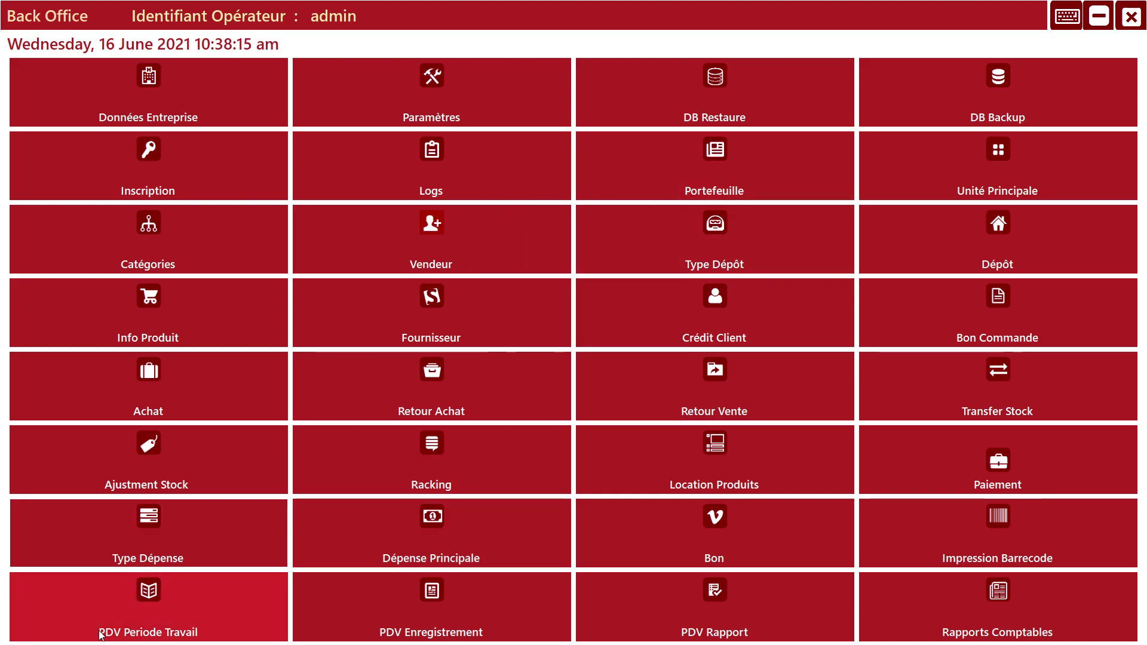
left_click(148, 638)
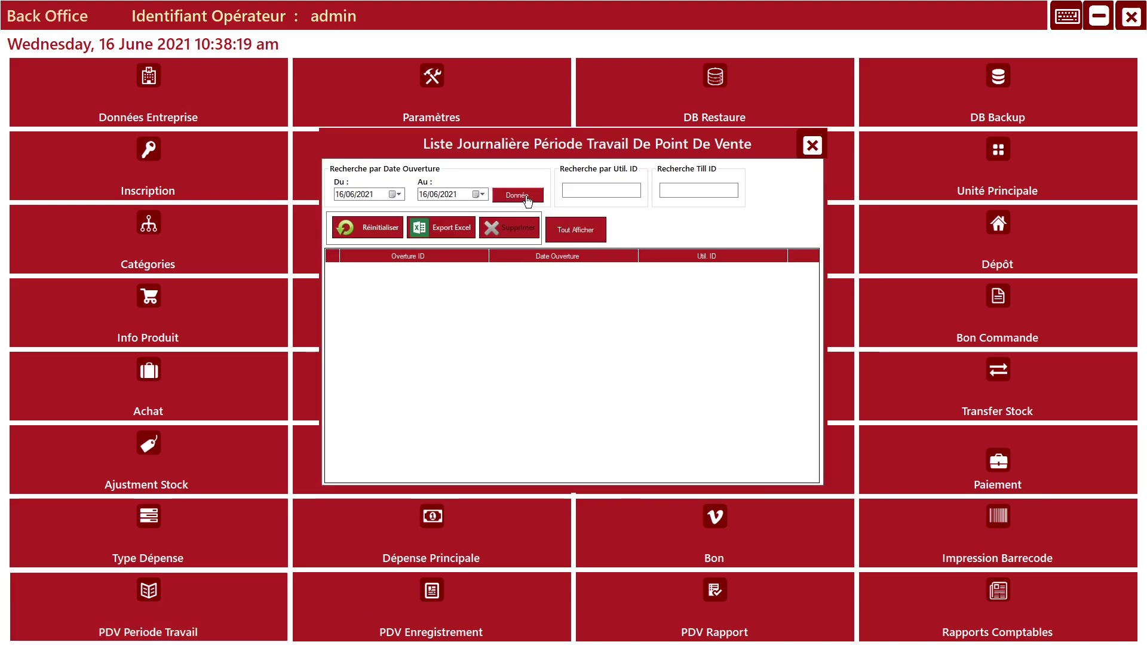
left_click(341, 195)
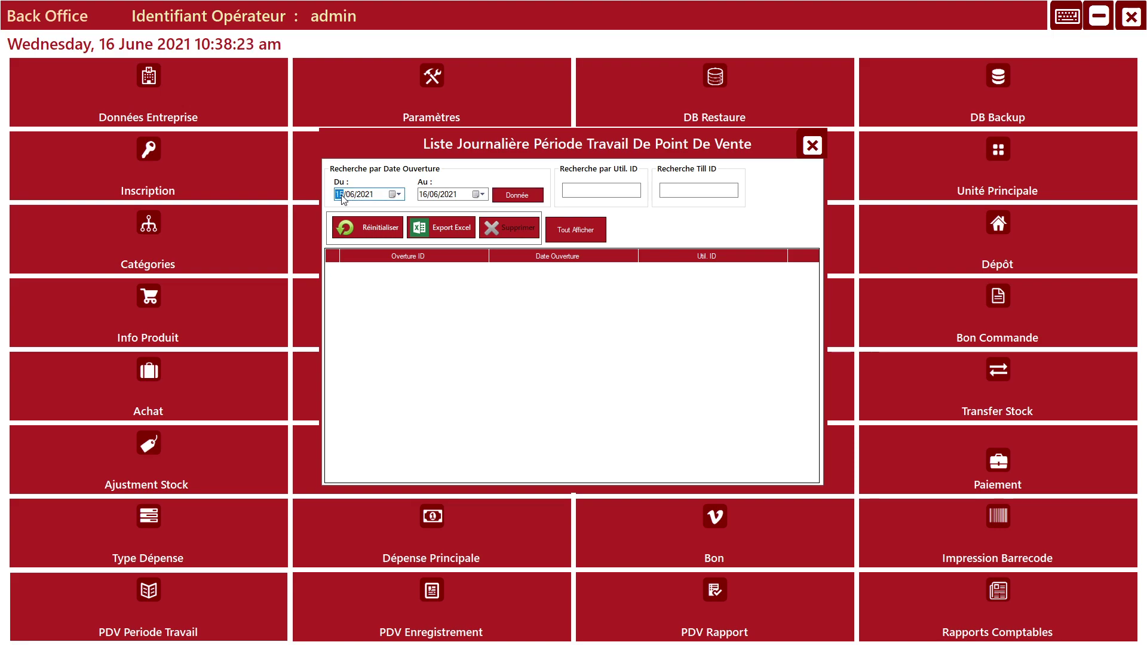
left_click(517, 196)
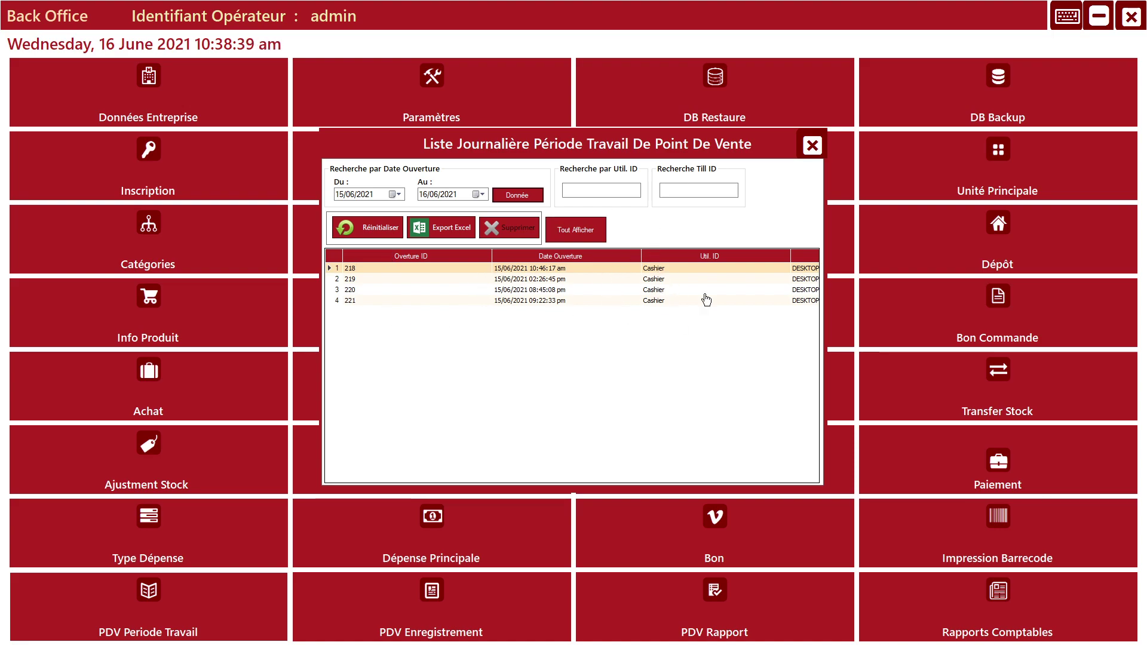
left_click(813, 149)
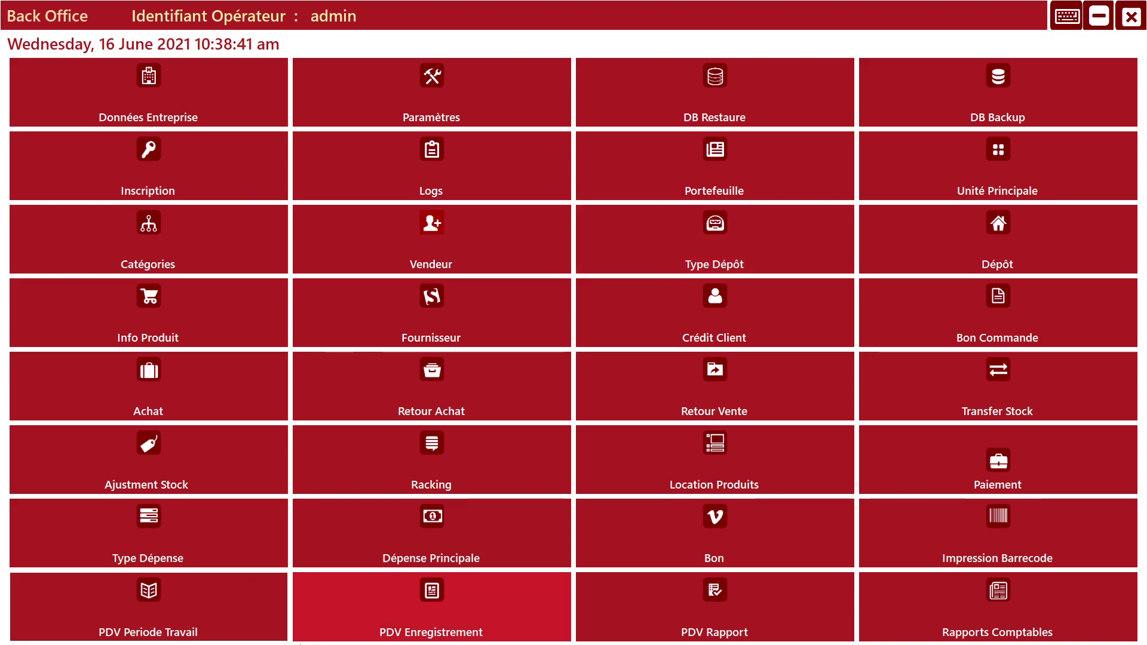
Check the terminal settings and the SMS settings under Paramètres, closing each form
left_click(426, 121)
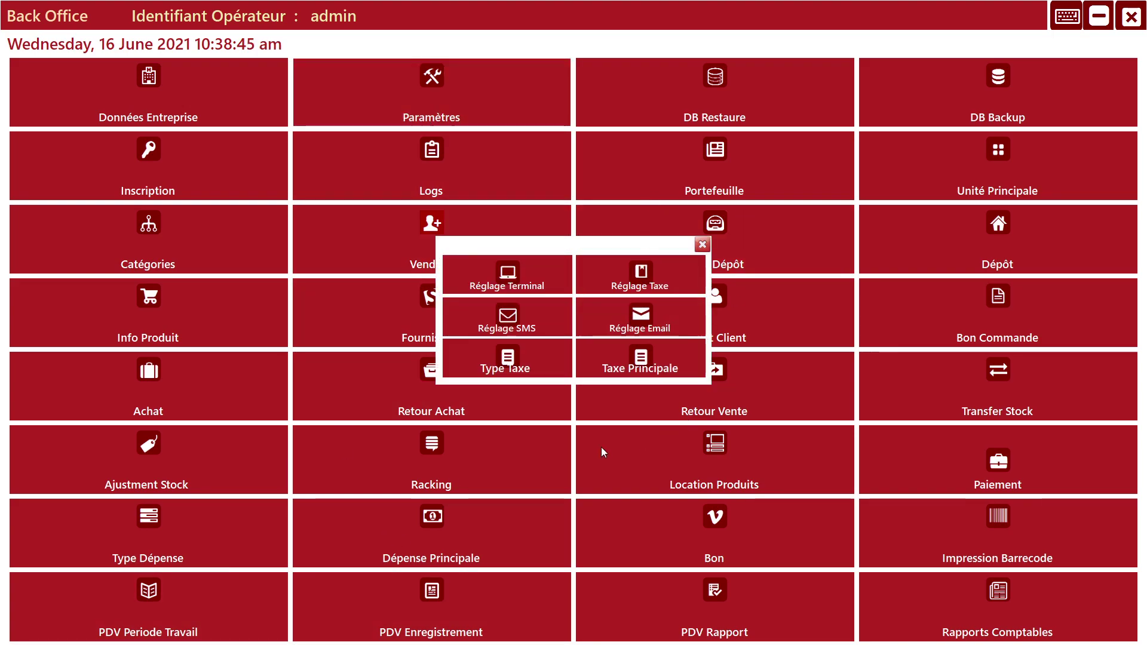
left_click(508, 276)
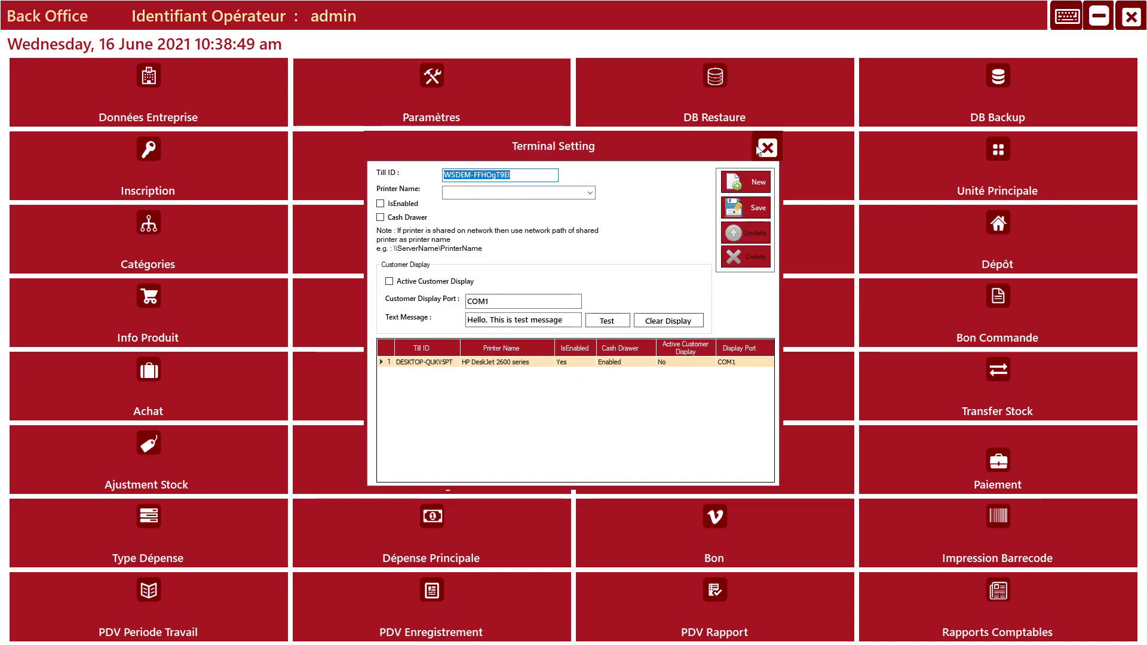
left_click(768, 149)
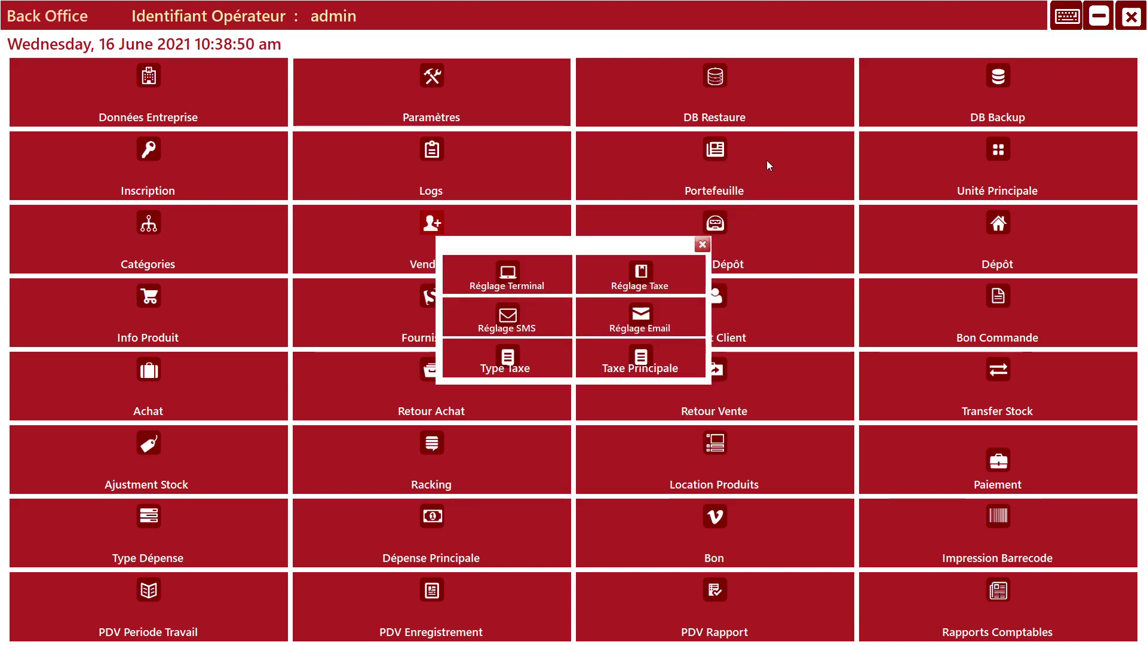
left_click(514, 321)
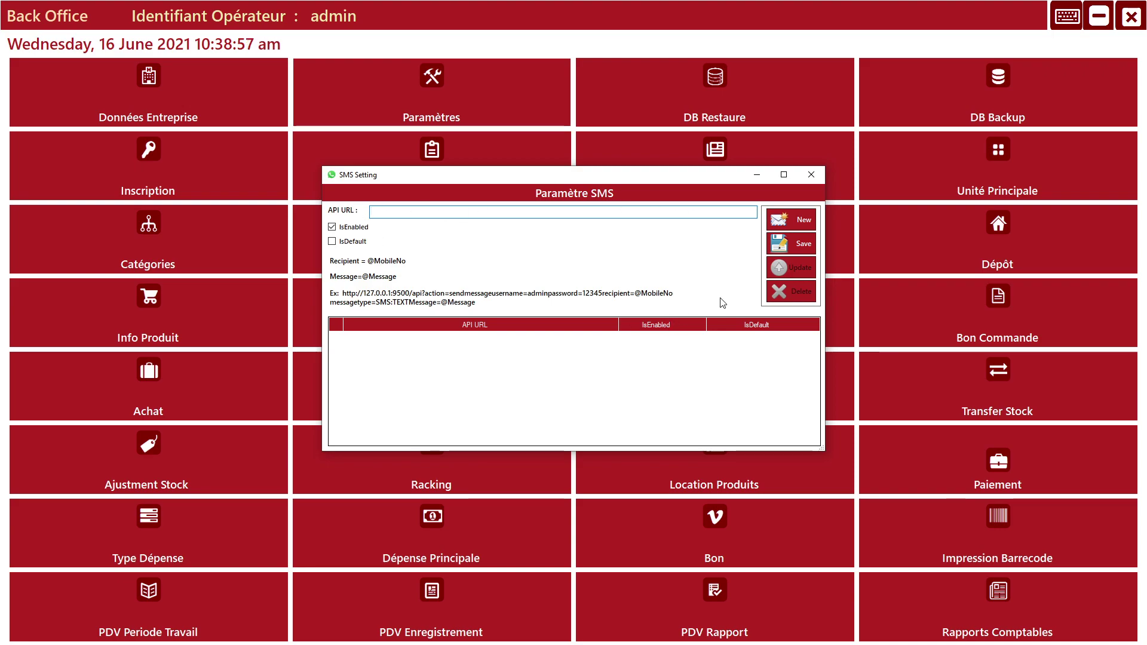
left_click(821, 174)
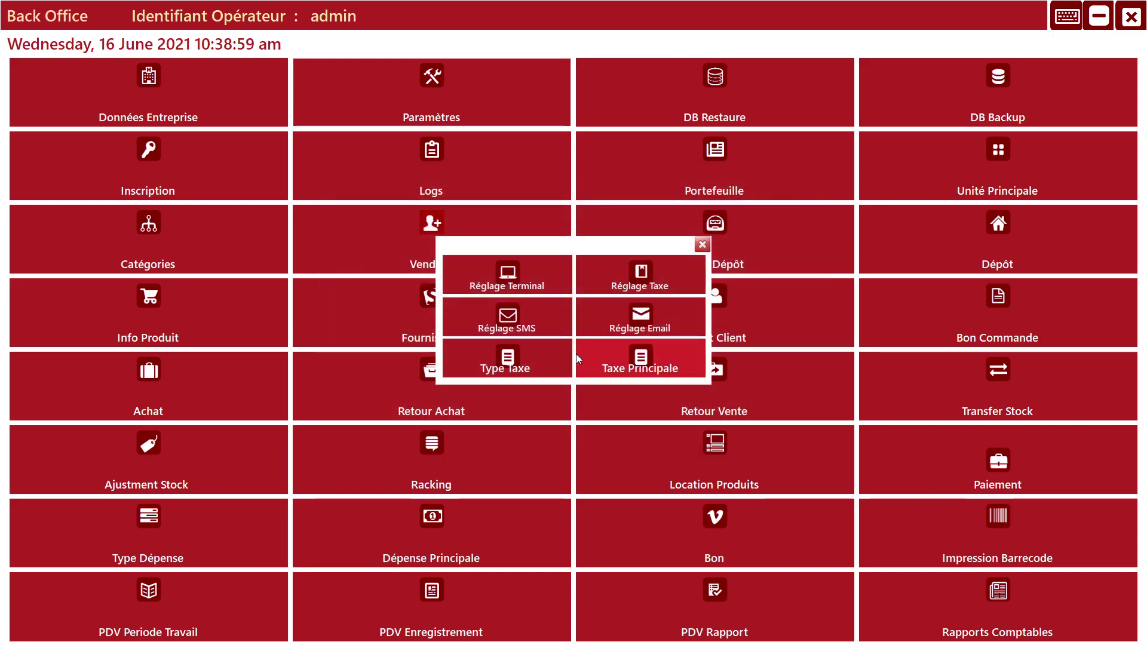
Check the list of tax types and the purchase and sales tax settings (Réglage Taxe)
left_click(520, 359)
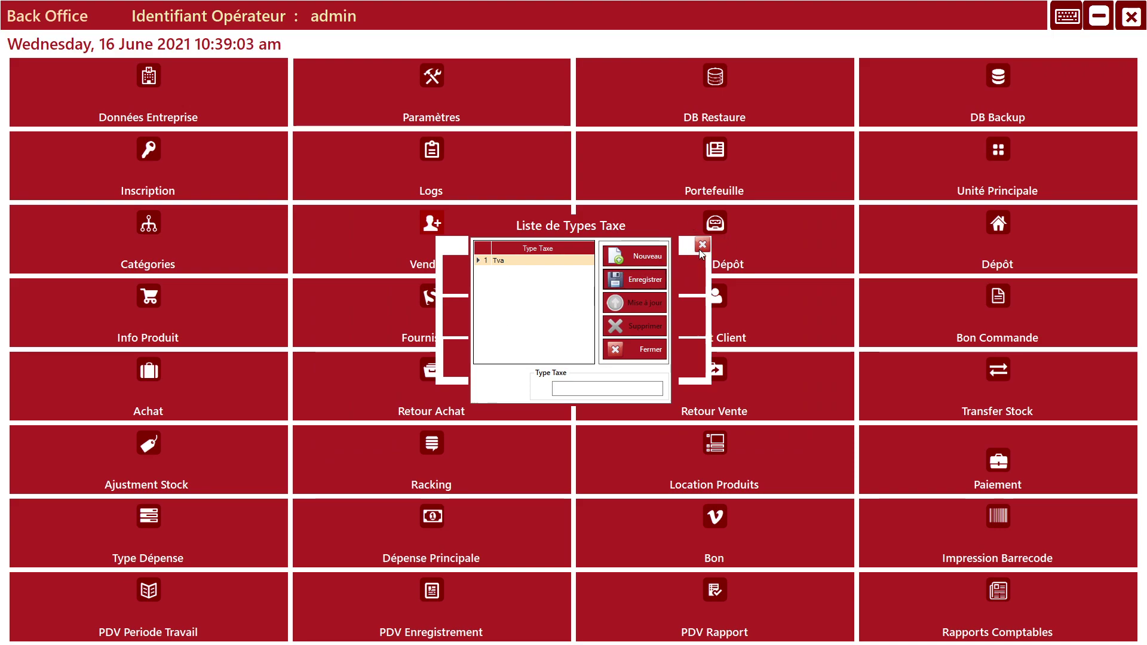
left_click(637, 354)
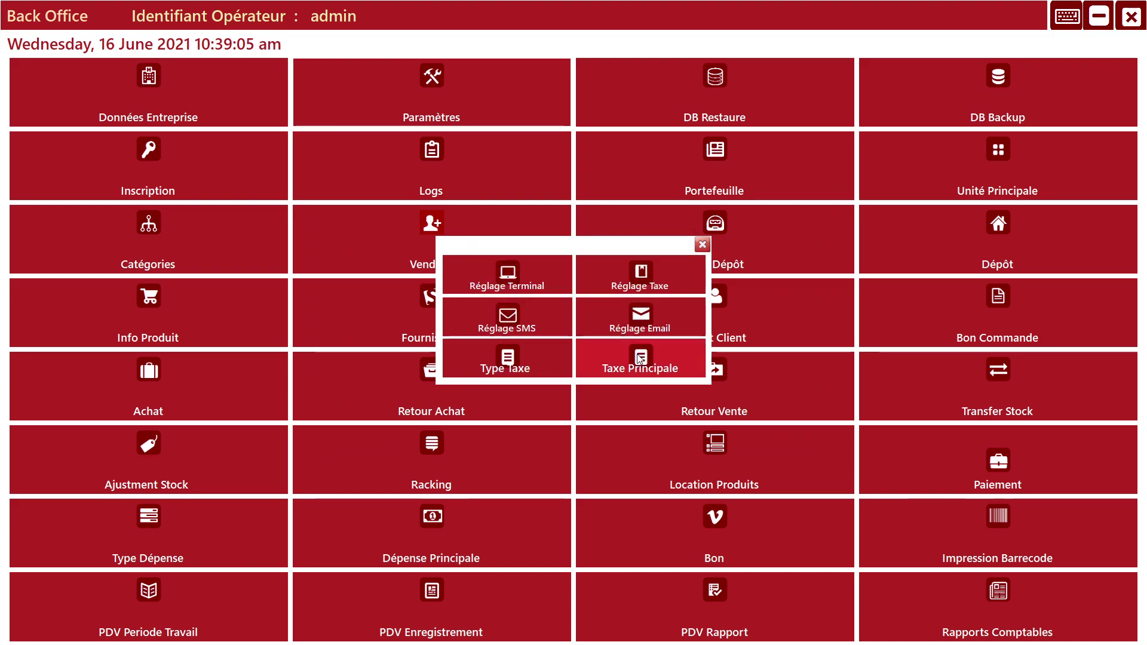
left_click(655, 277)
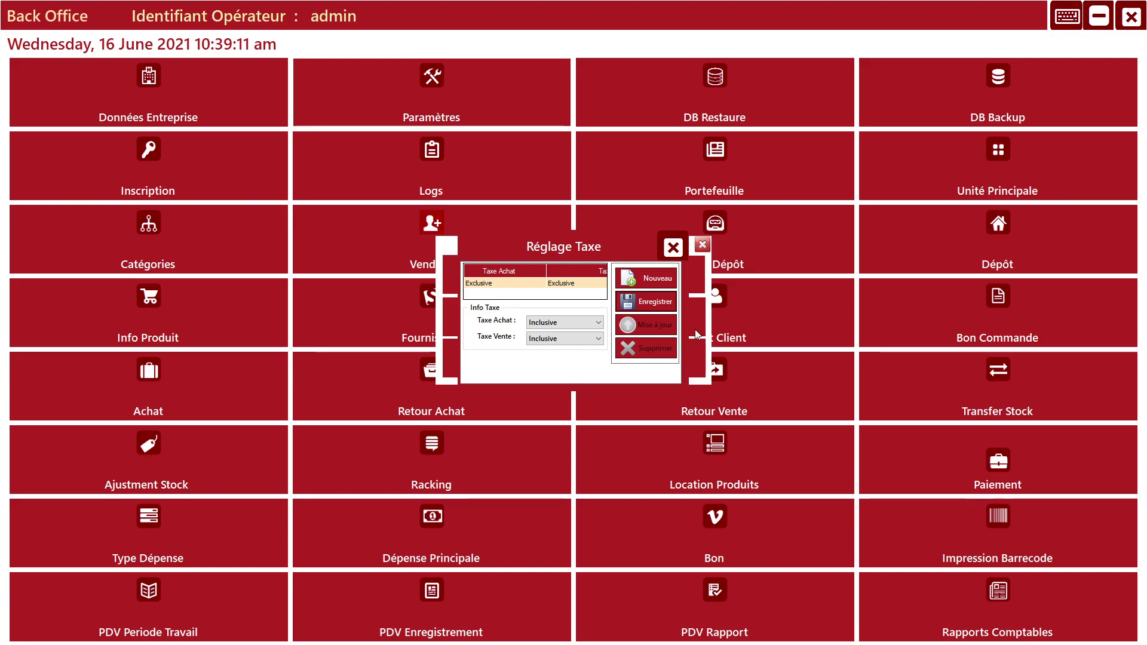
left_click(673, 247)
Check the email settings and the list of main taxes (Taxe Principale), and leave the Paramètres options
left_click(660, 333)
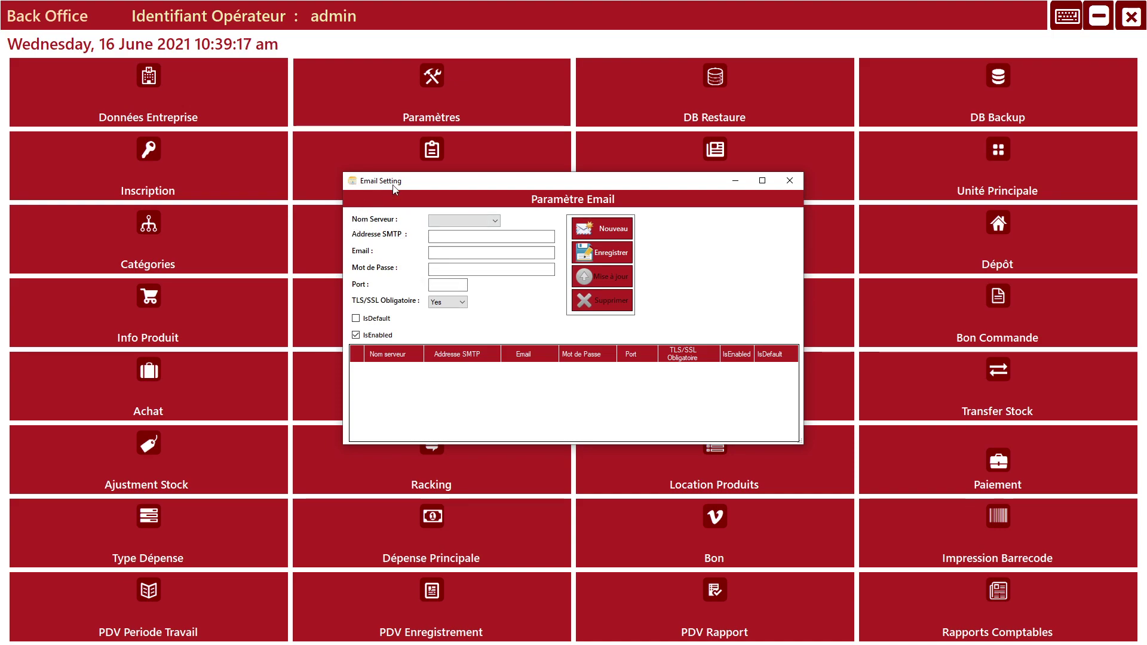
left_click(790, 182)
left_click(644, 368)
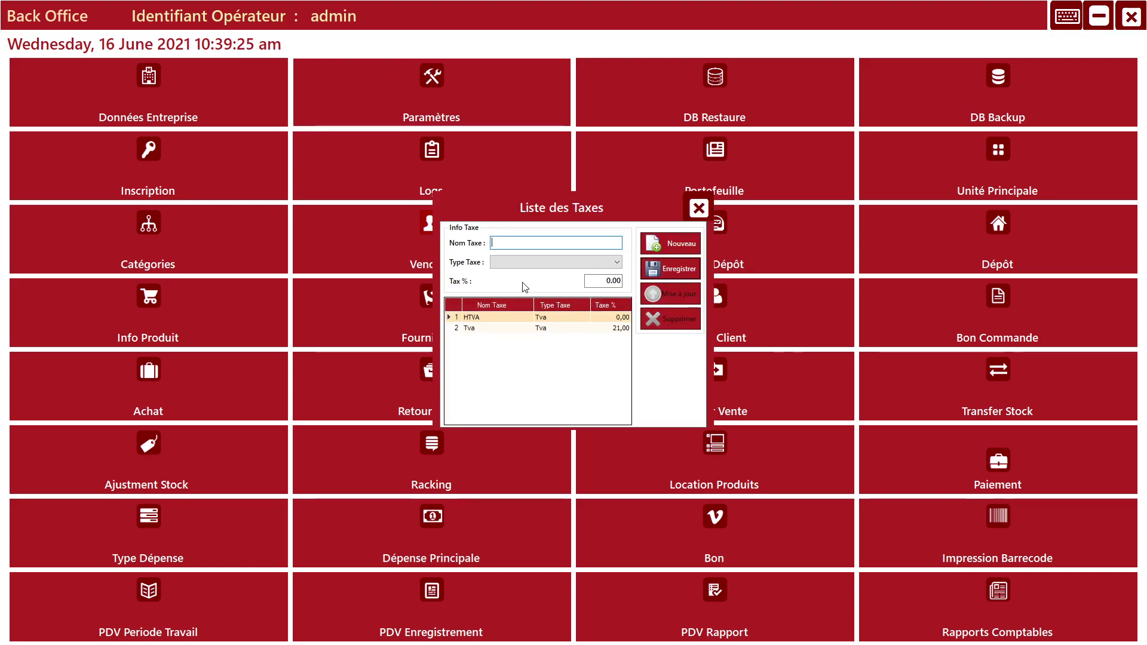
left_click(699, 208)
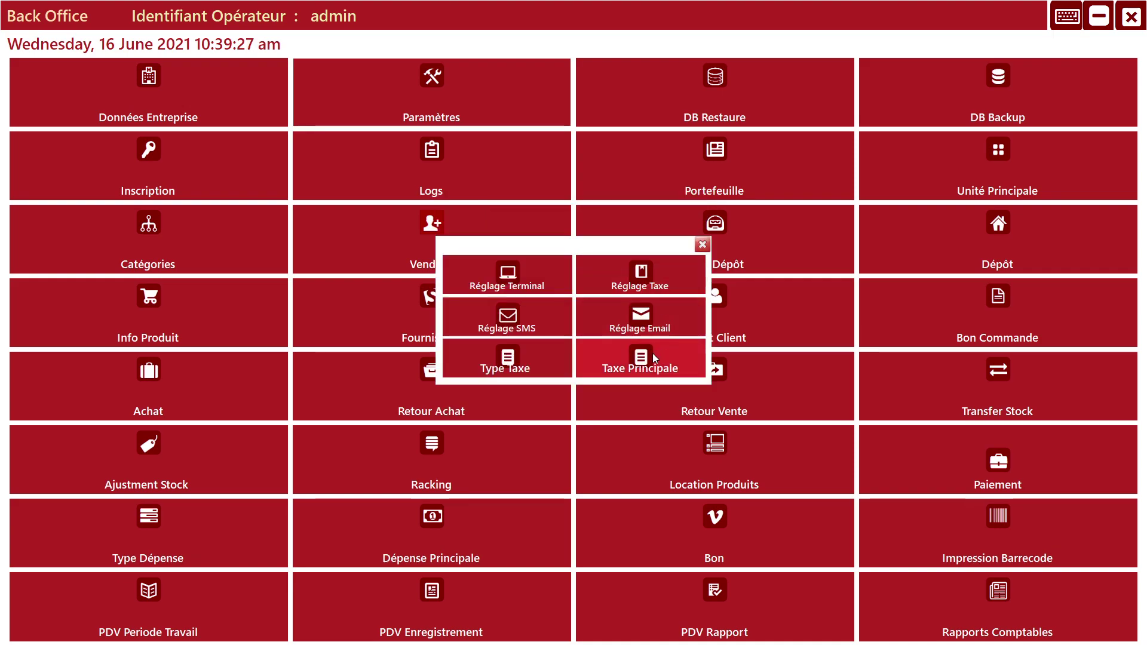
left_click(703, 245)
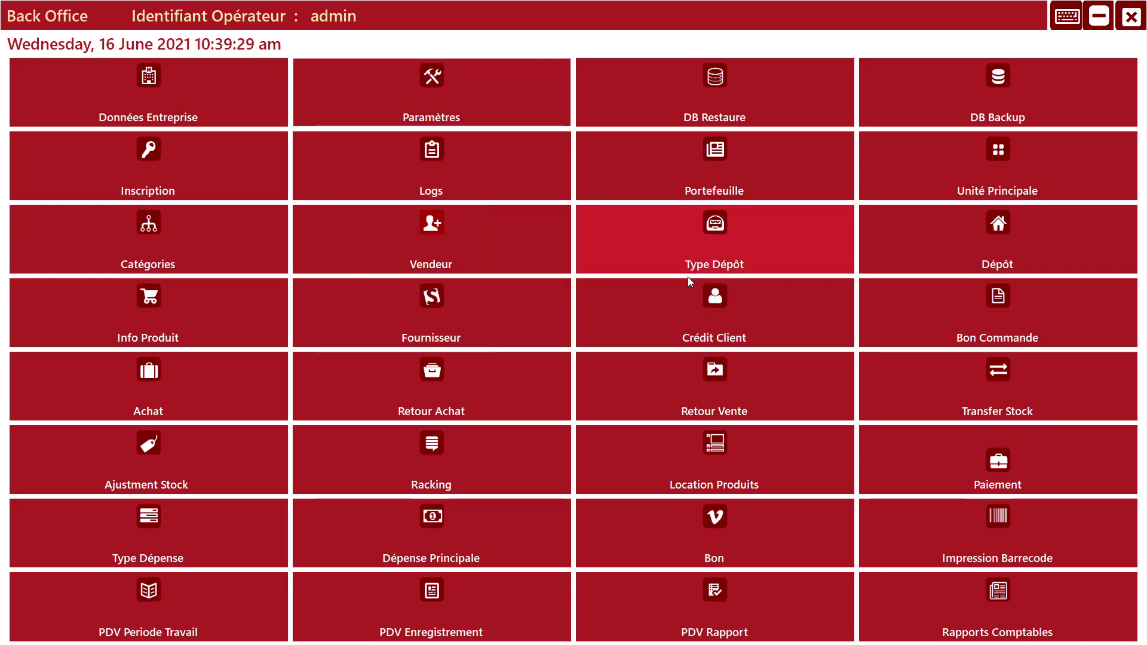
Check the operation logs and the salesperson entry form (Vendeur), closing both
left_click(446, 184)
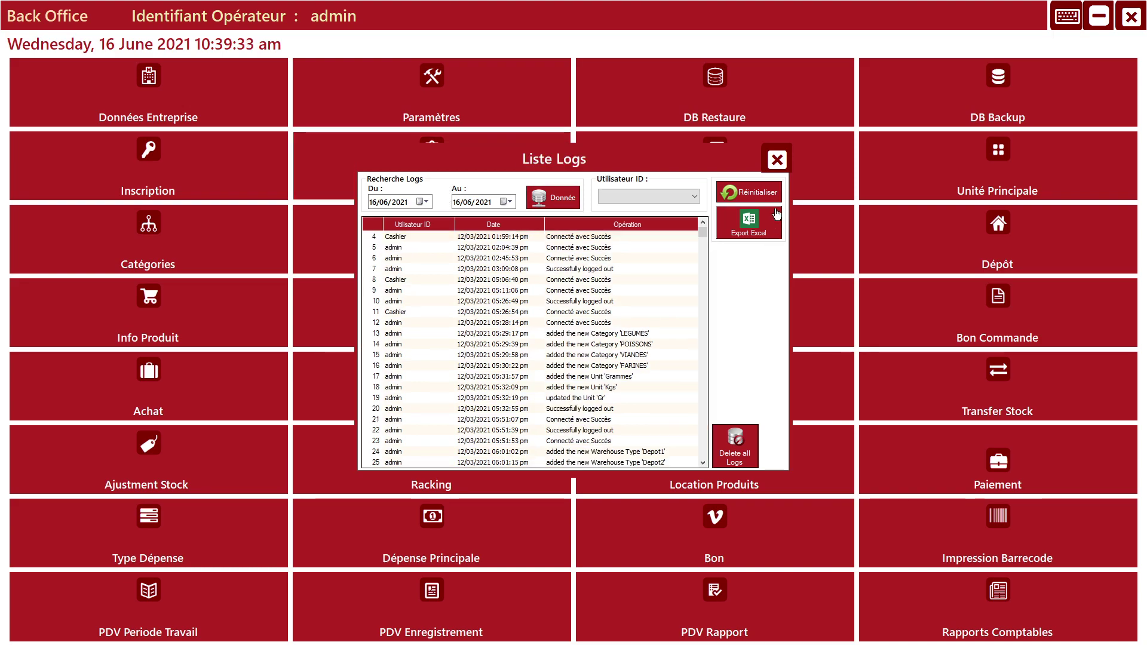
left_click(776, 160)
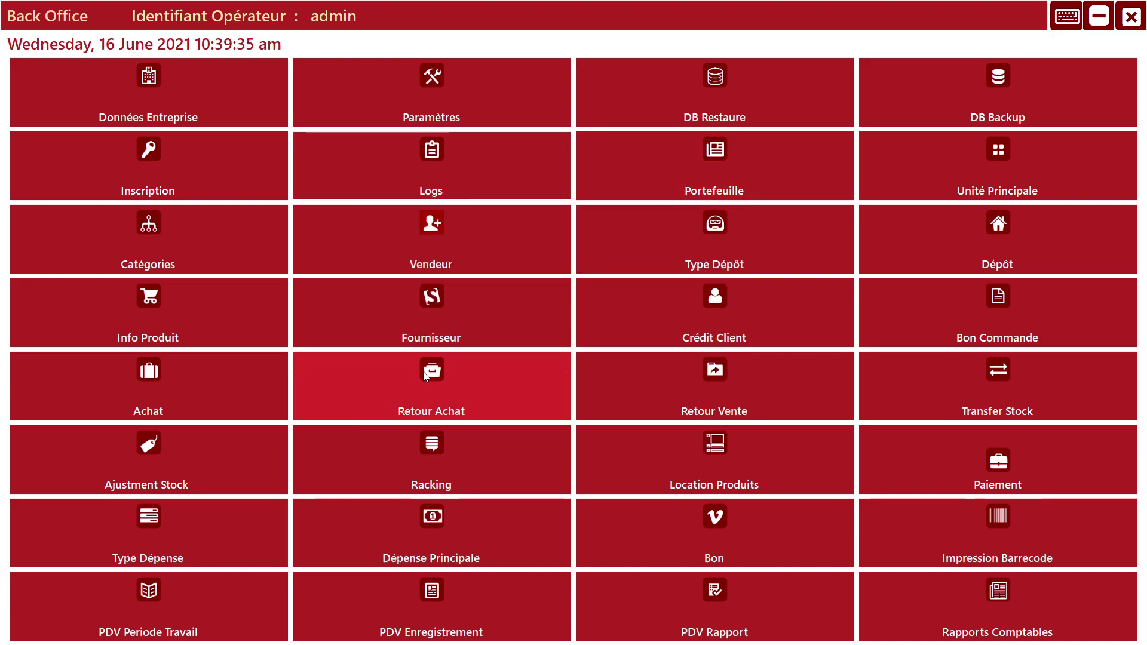
left_click(450, 260)
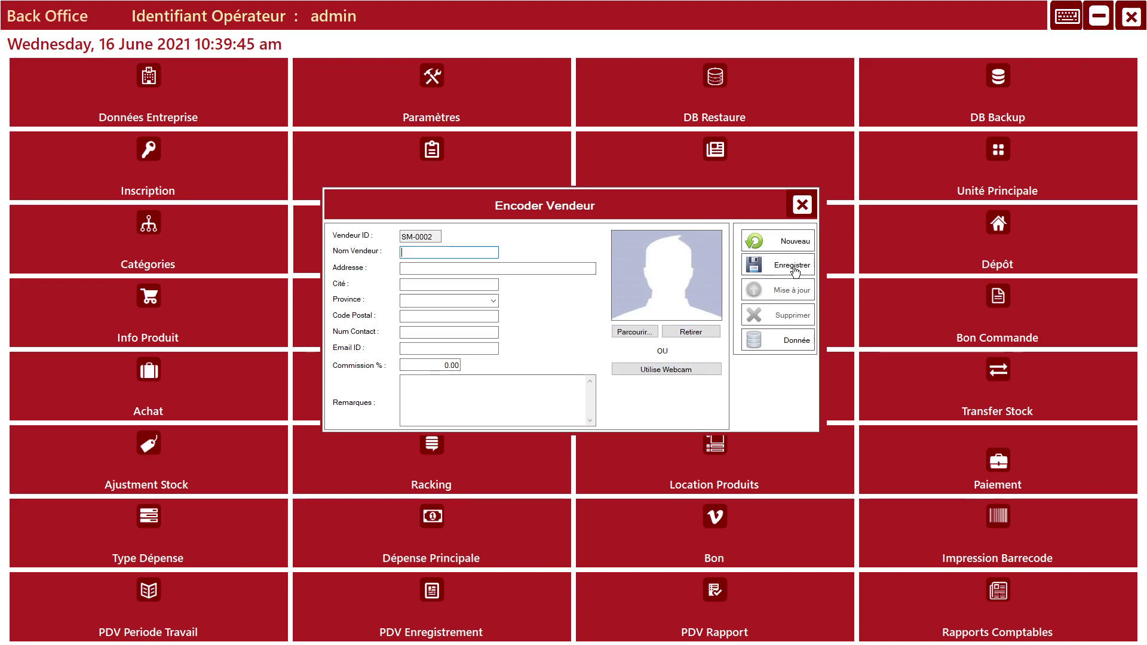
left_click(803, 205)
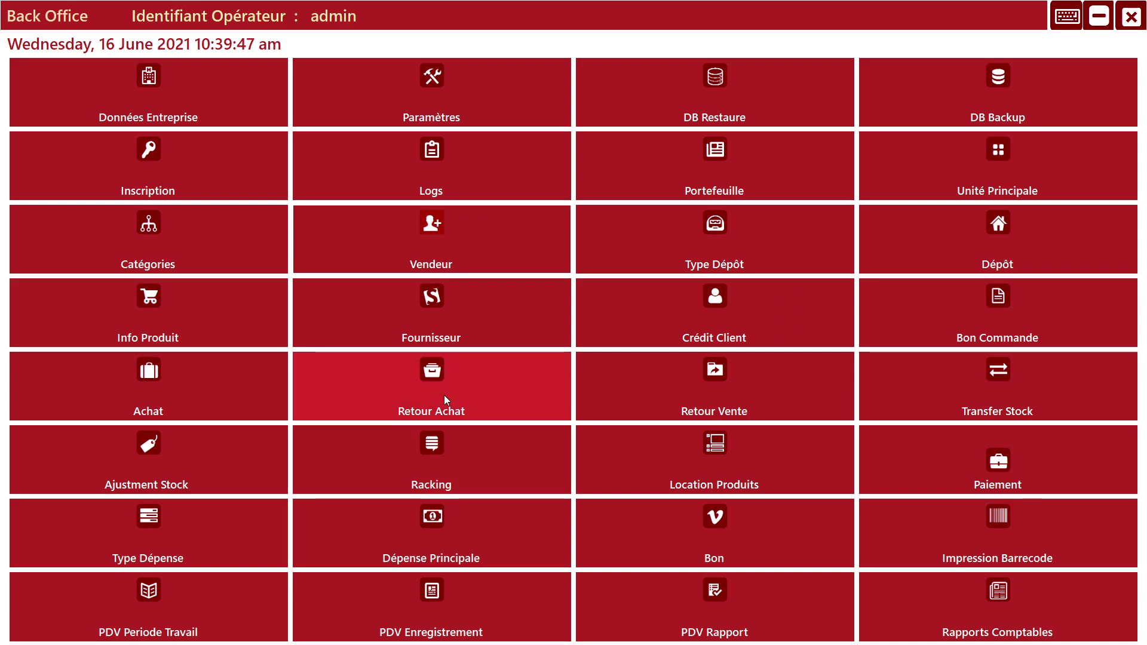
Check the supplier entry form (Fournisseur) and the purchase return form (Retour Achat), closing both
left_click(440, 316)
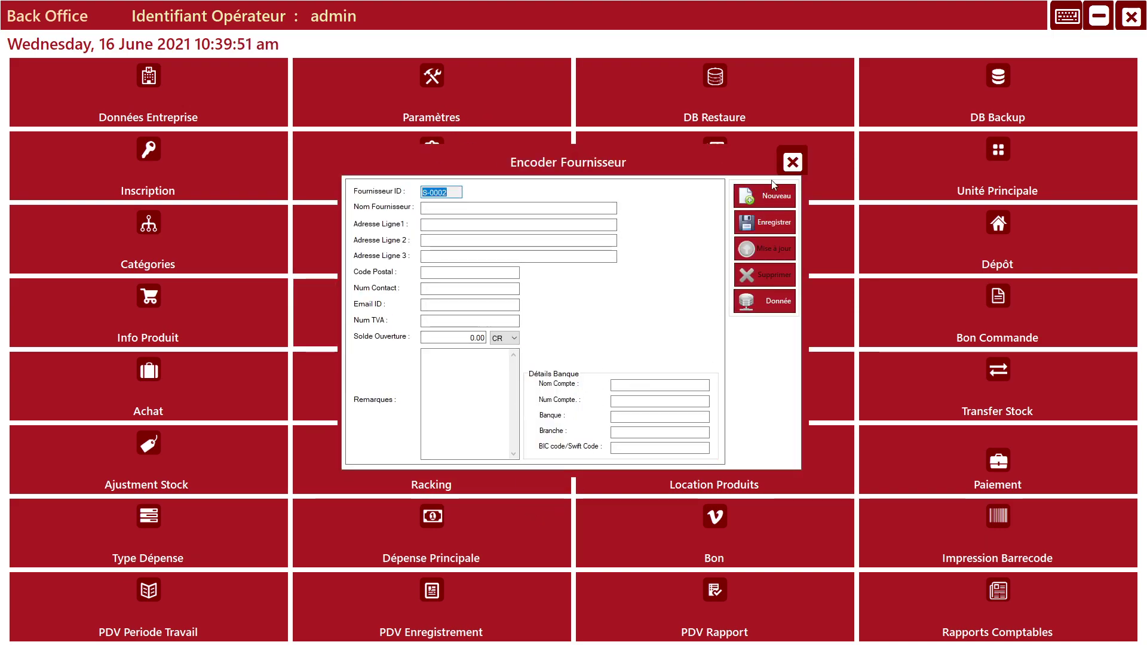
left_click(792, 162)
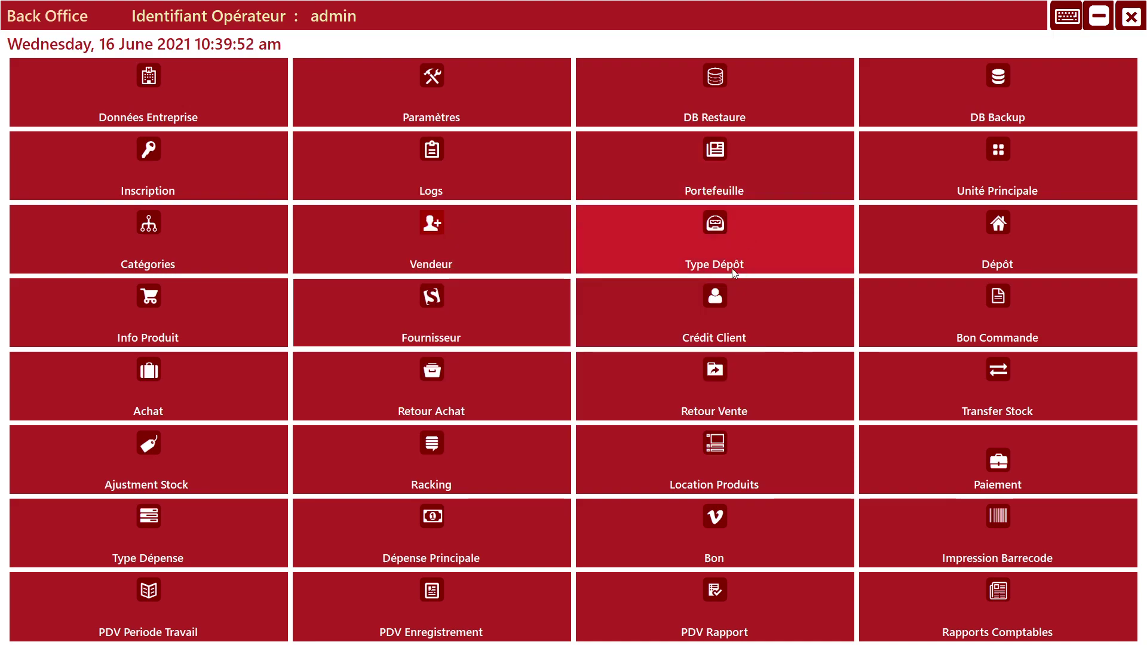
left_click(462, 400)
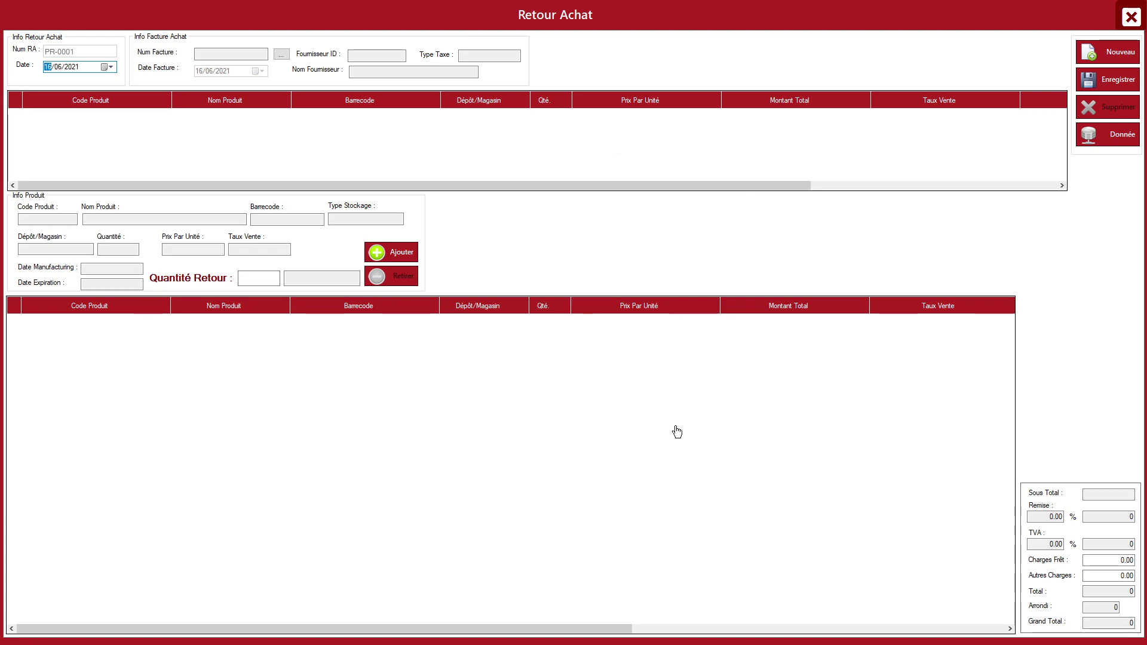
left_click(1129, 20)
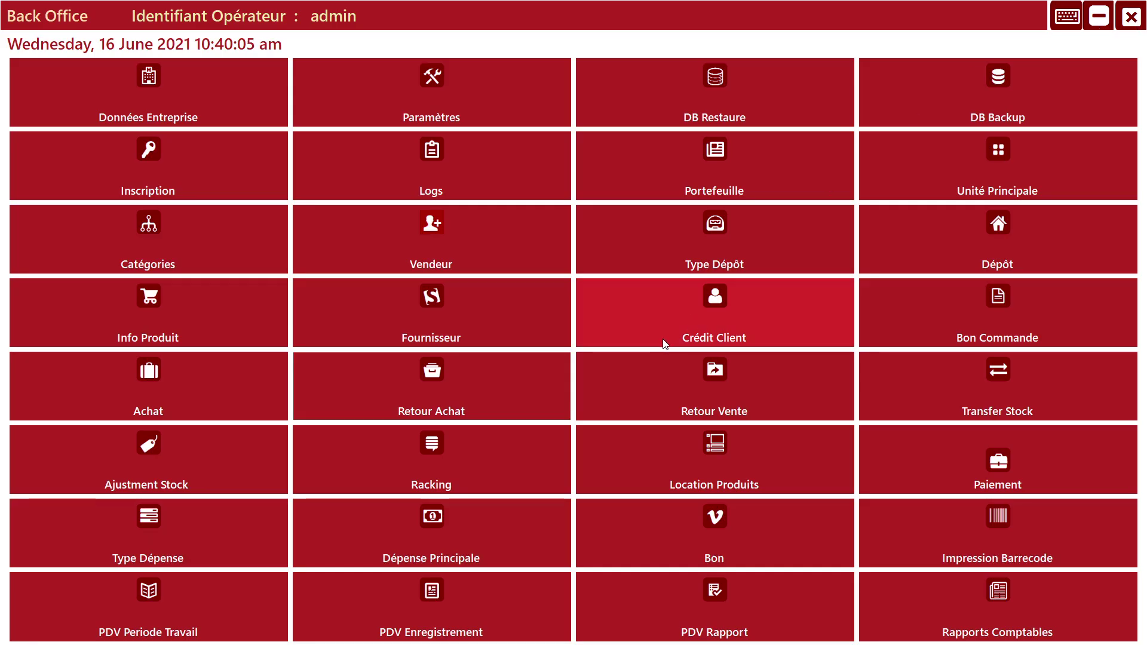
Check the Racking form and the list of main expenses (Dépense Principale), closing both
left_click(451, 478)
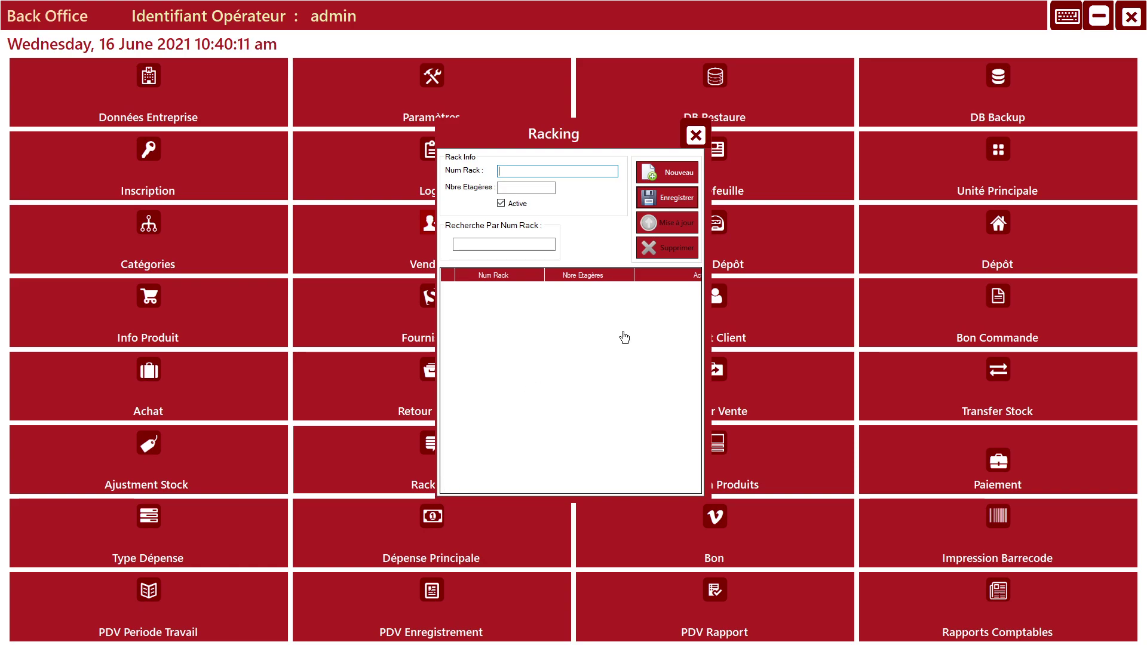
left_click(691, 143)
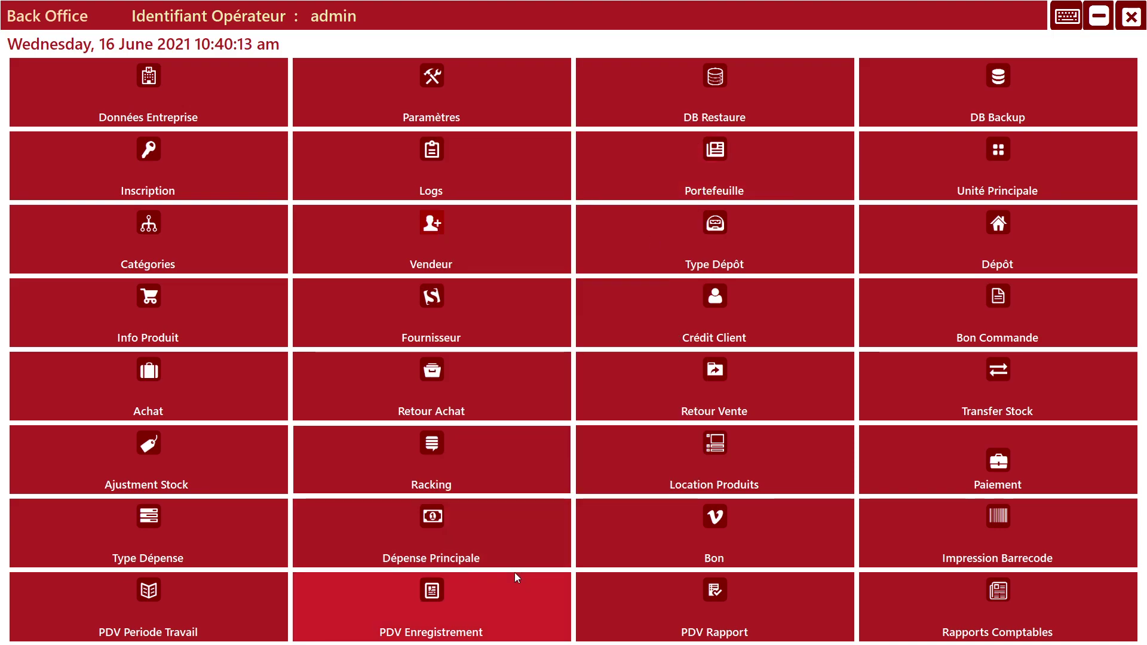
left_click(483, 548)
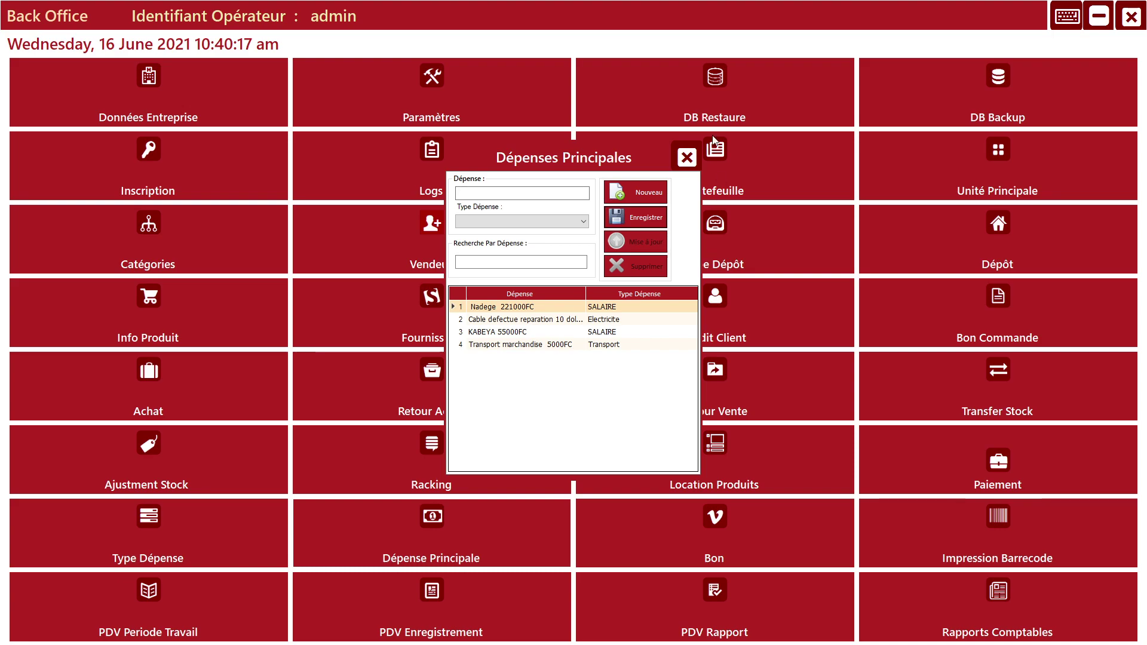
left_click(688, 166)
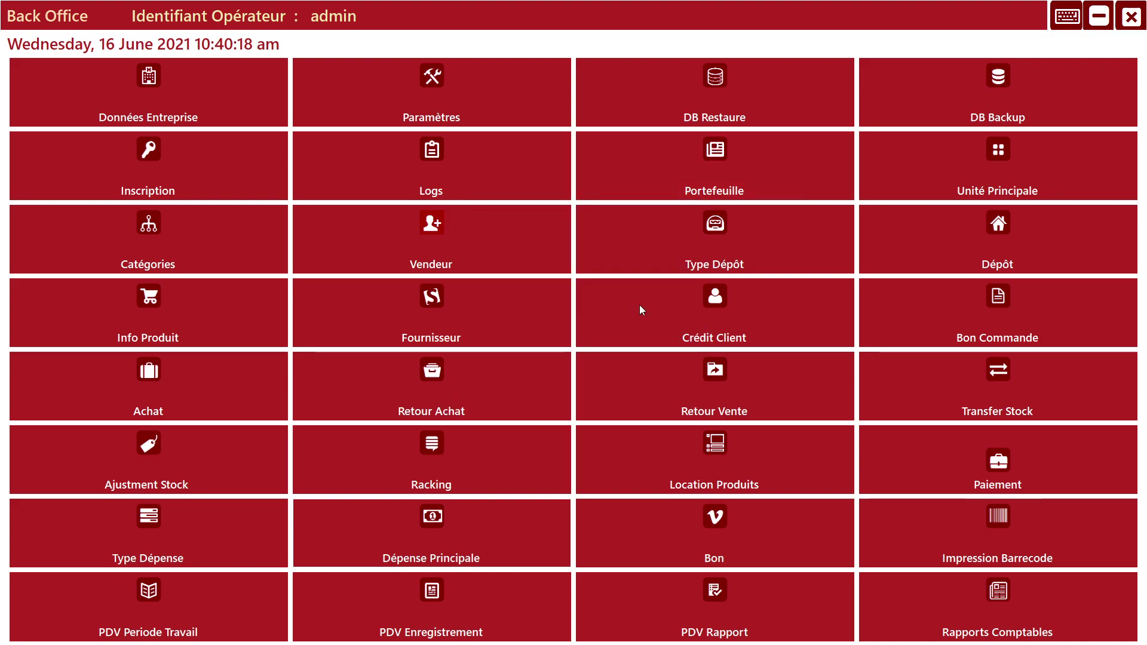
Open the daily sales list (PDV Enregistrement) and load all sales records into it
left_click(435, 639)
left_click(262, 114)
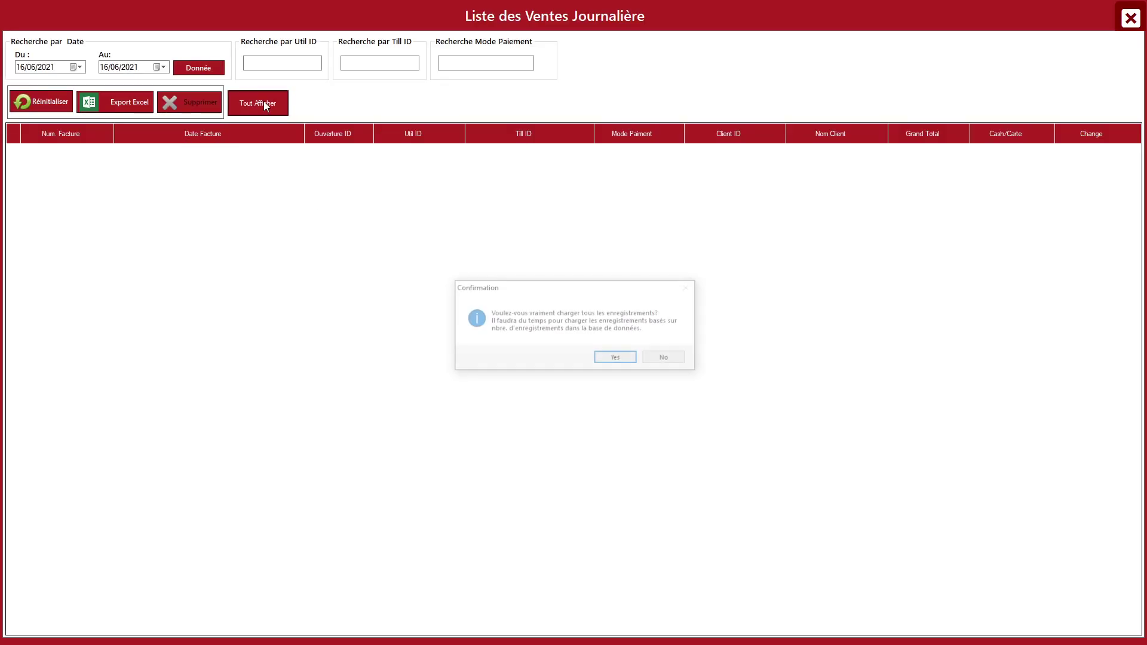
left_click(615, 357)
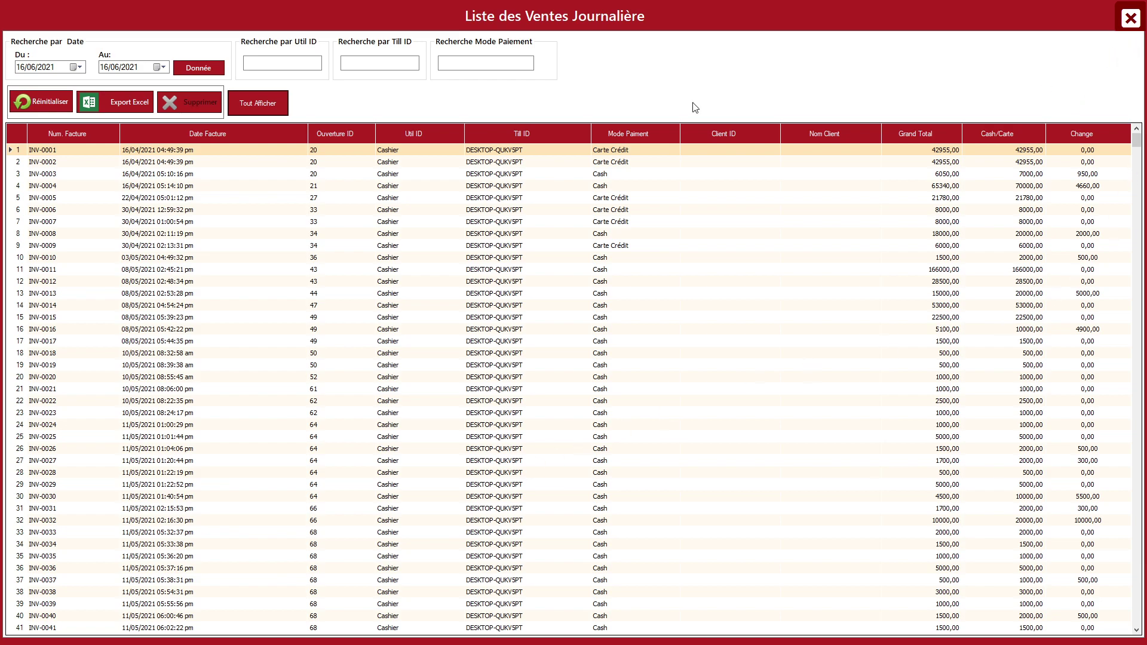
Filter the daily sales list by payment mode "carte", and close the list
left_click(473, 63)
left_click(279, 64)
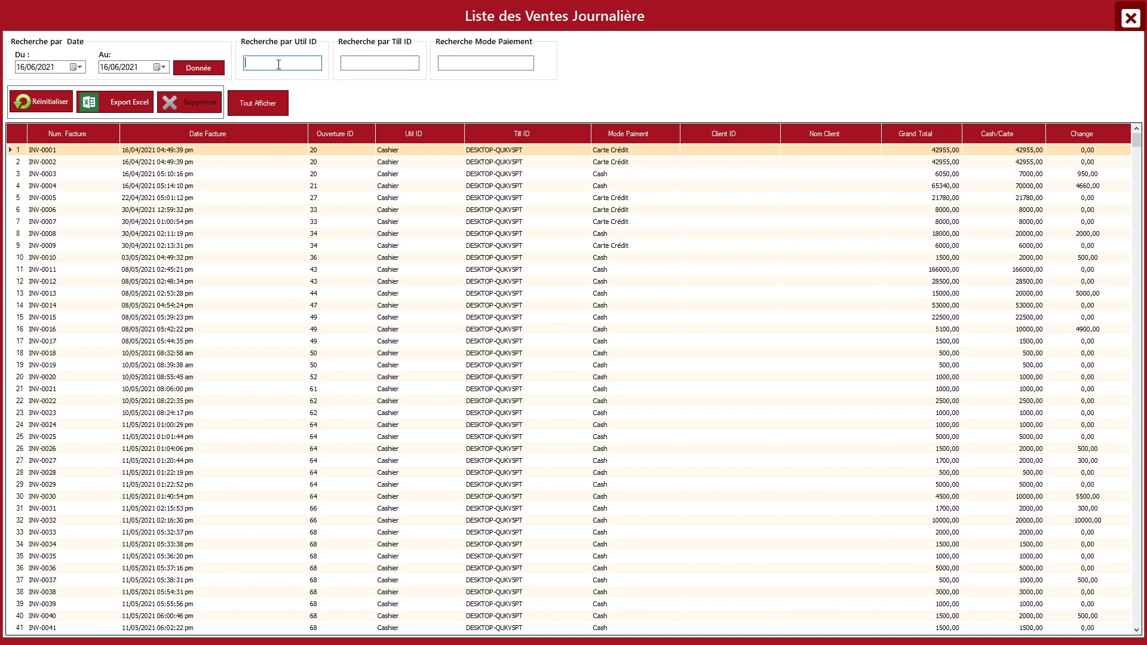
left_click(403, 69)
left_click(499, 64)
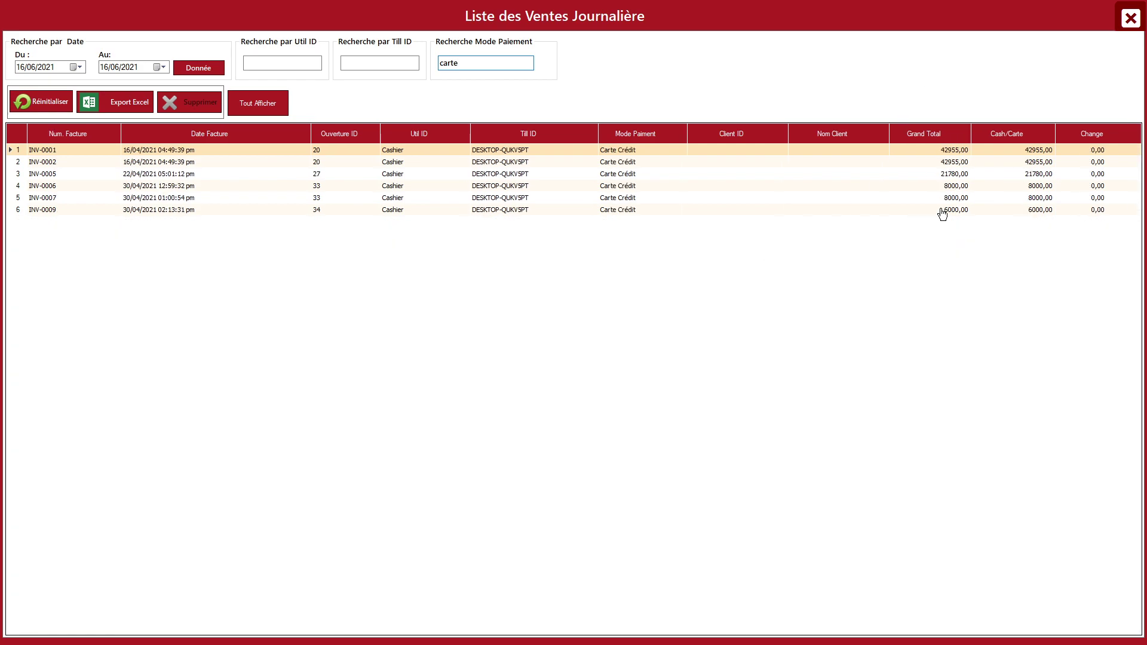
left_click(1137, 21)
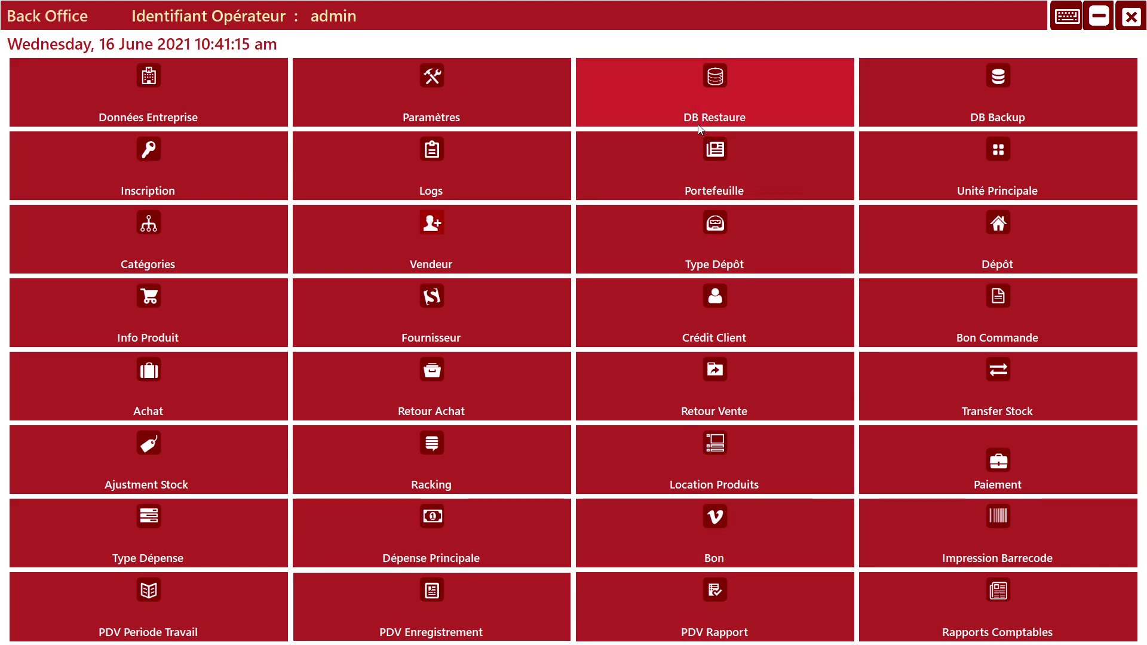
Open the backup file selection for DB Restaure and cancel it, and check the list of wallet types (Portefeuille)
left_click(712, 115)
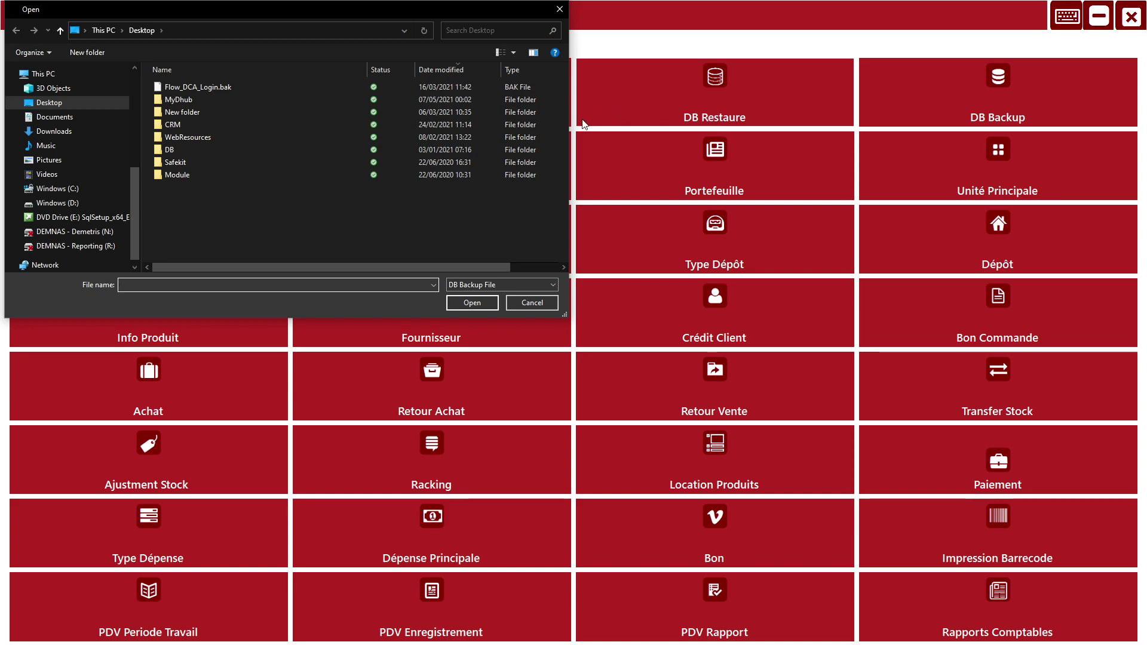
left_click(560, 9)
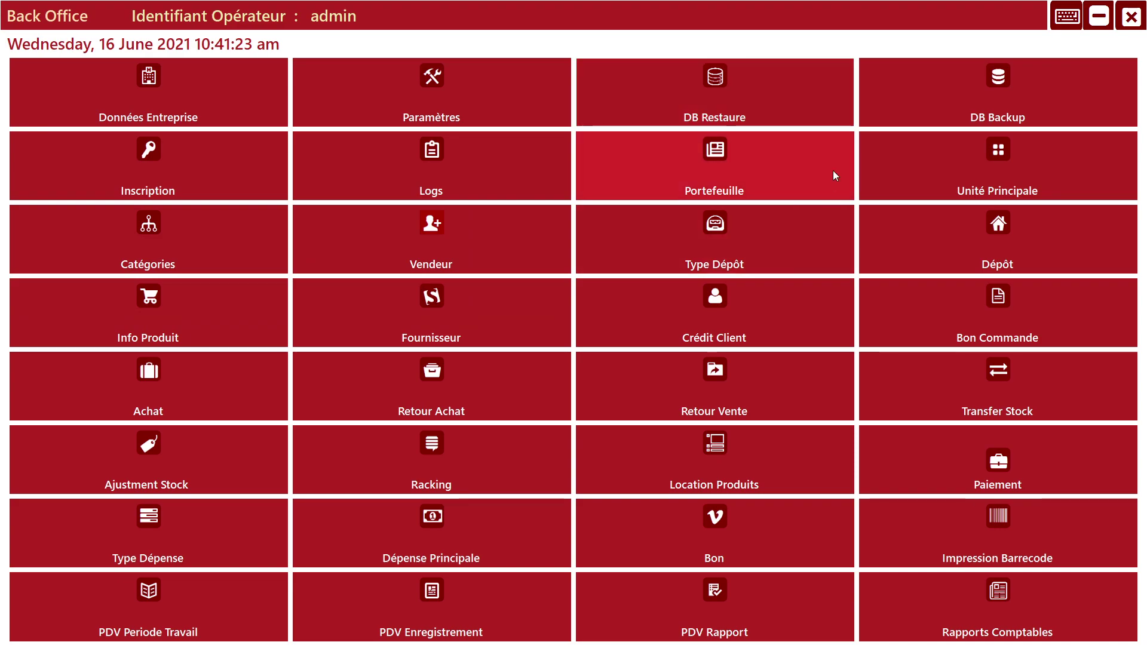
left_click(722, 181)
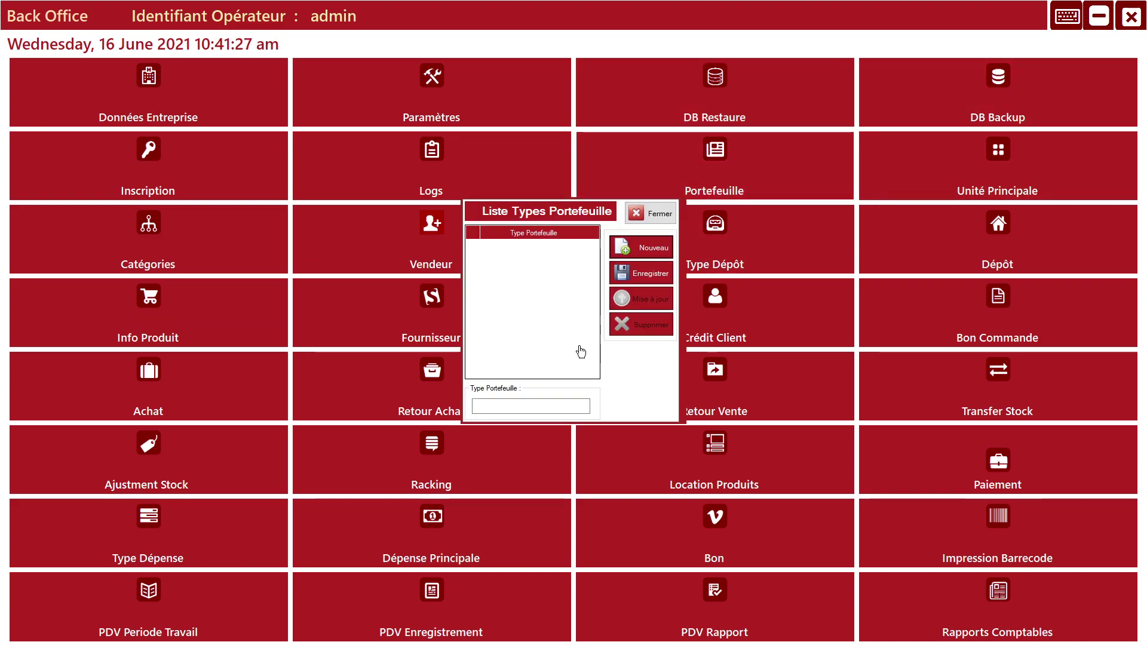
left_click(652, 214)
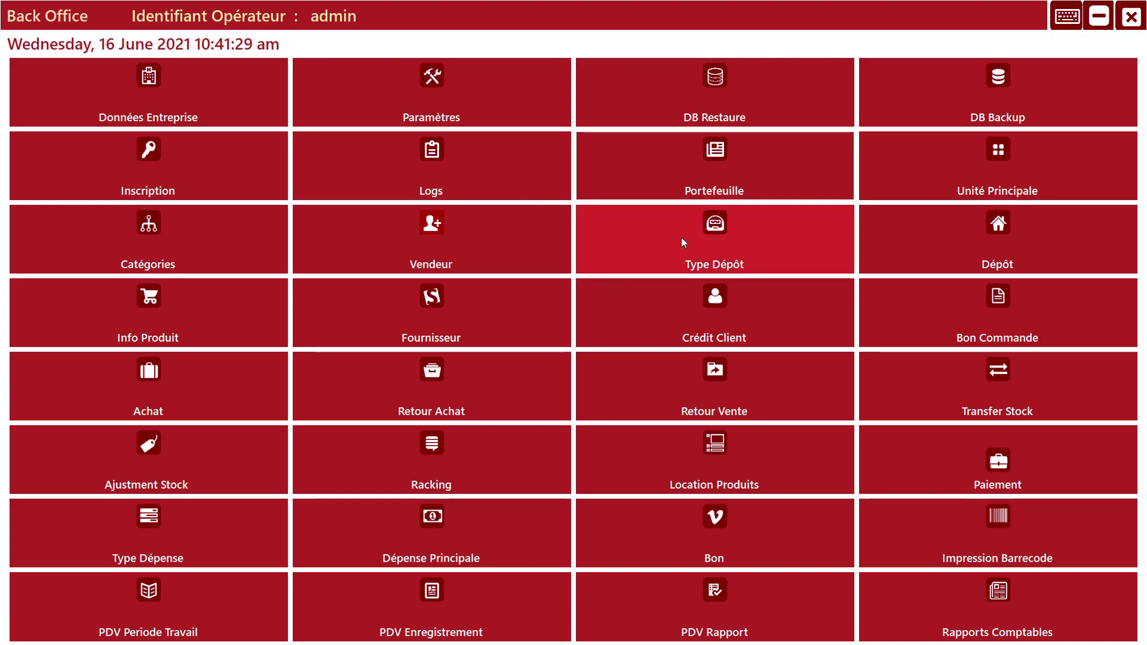
Check the list of depot types (Type Dépôt) and the credit customer registration form (Crédit Client), closing both
left_click(725, 255)
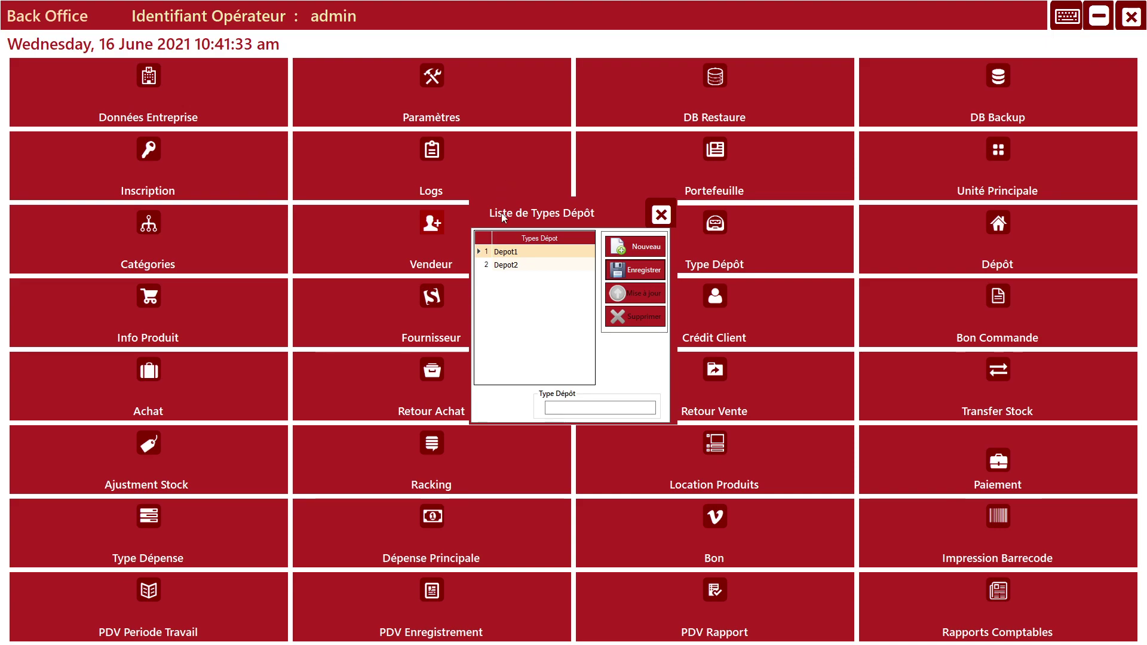
left_click(661, 211)
left_click(608, 338)
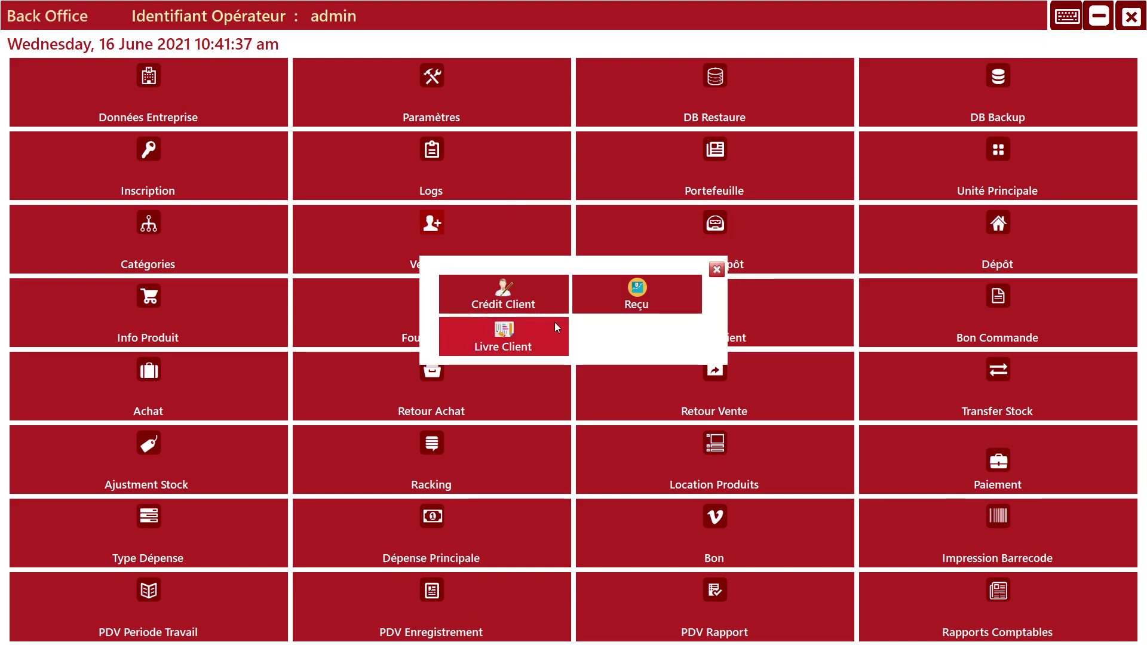
left_click(509, 307)
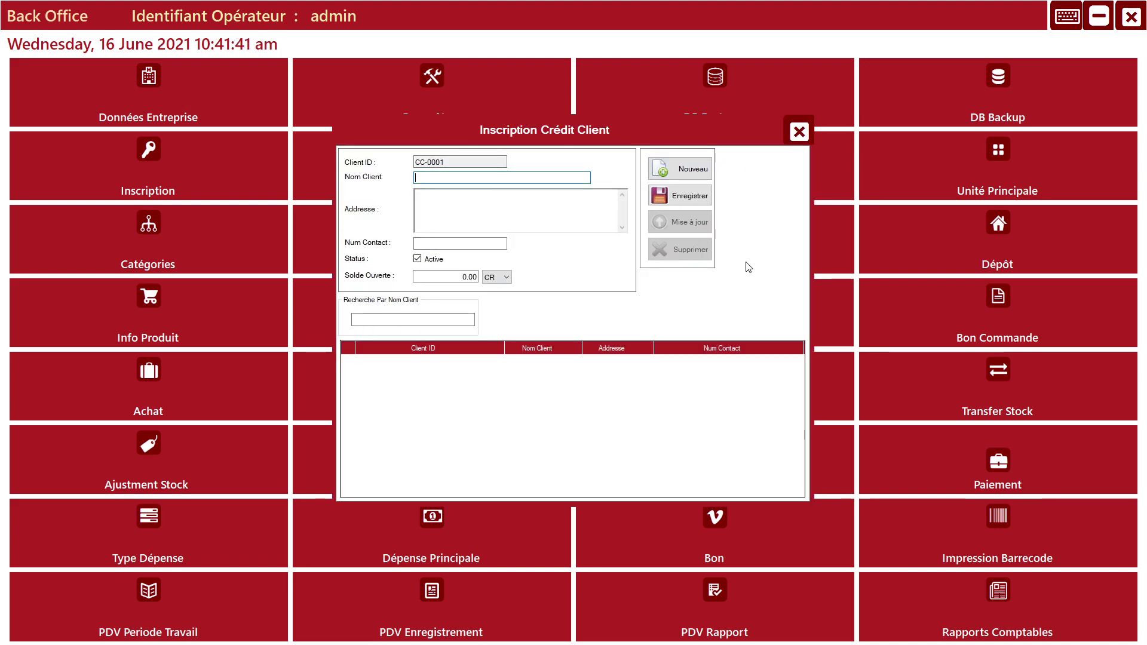
left_click(800, 141)
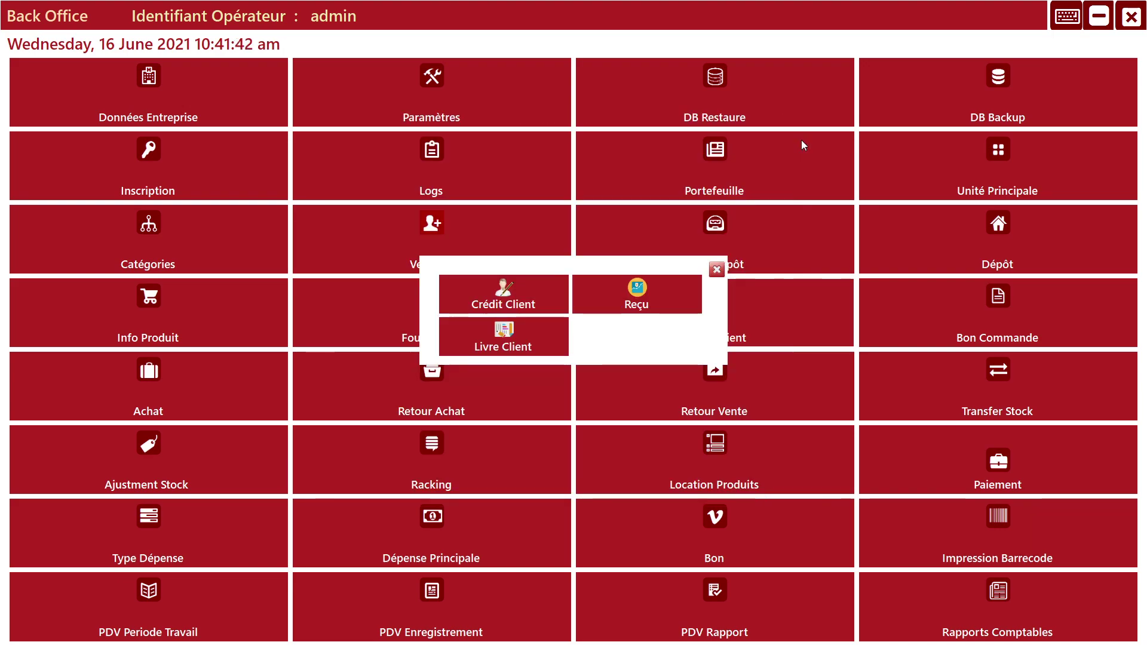
Check the credit customer ledger (Livre Client), and close it along with the Crédit Client options
left_click(528, 342)
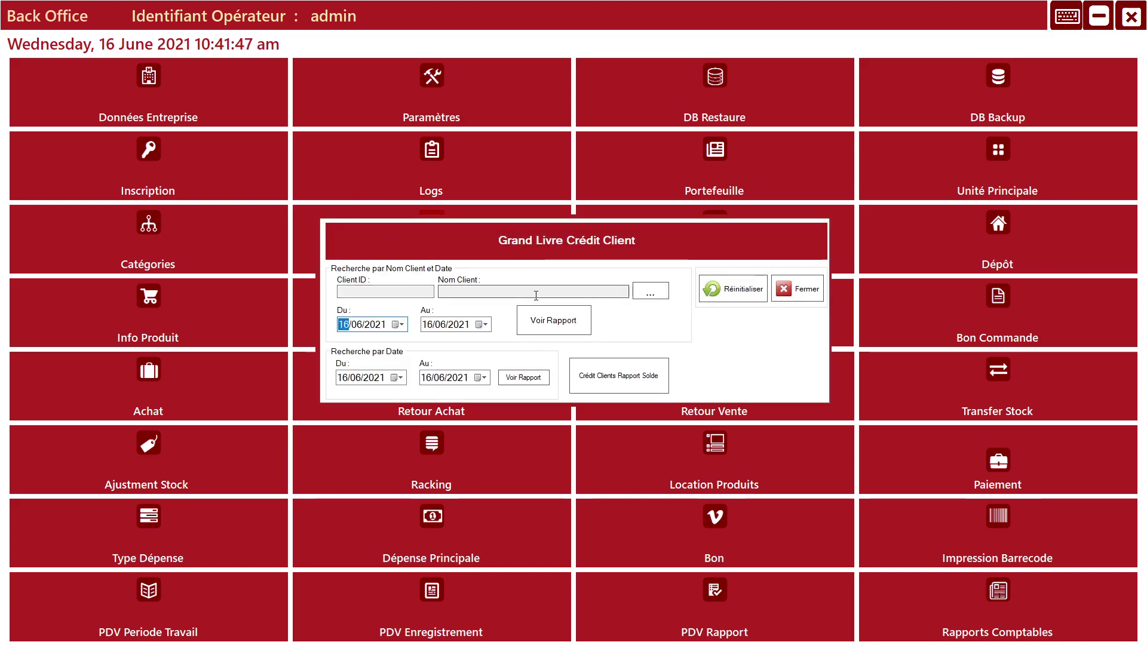
left_click(795, 294)
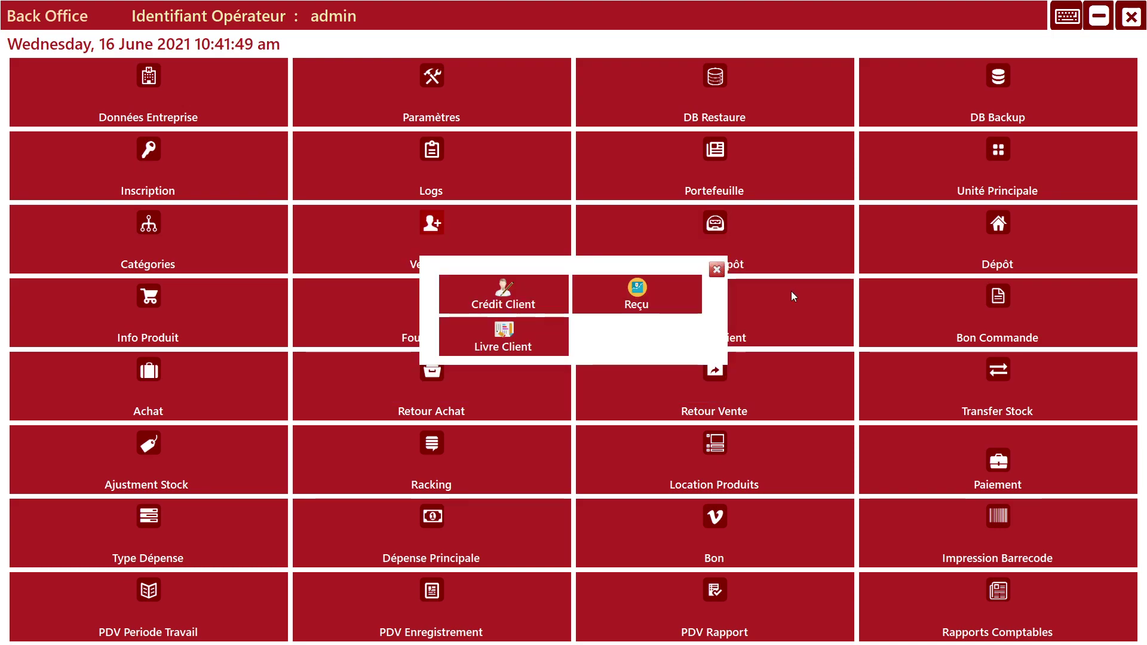
left_click(721, 275)
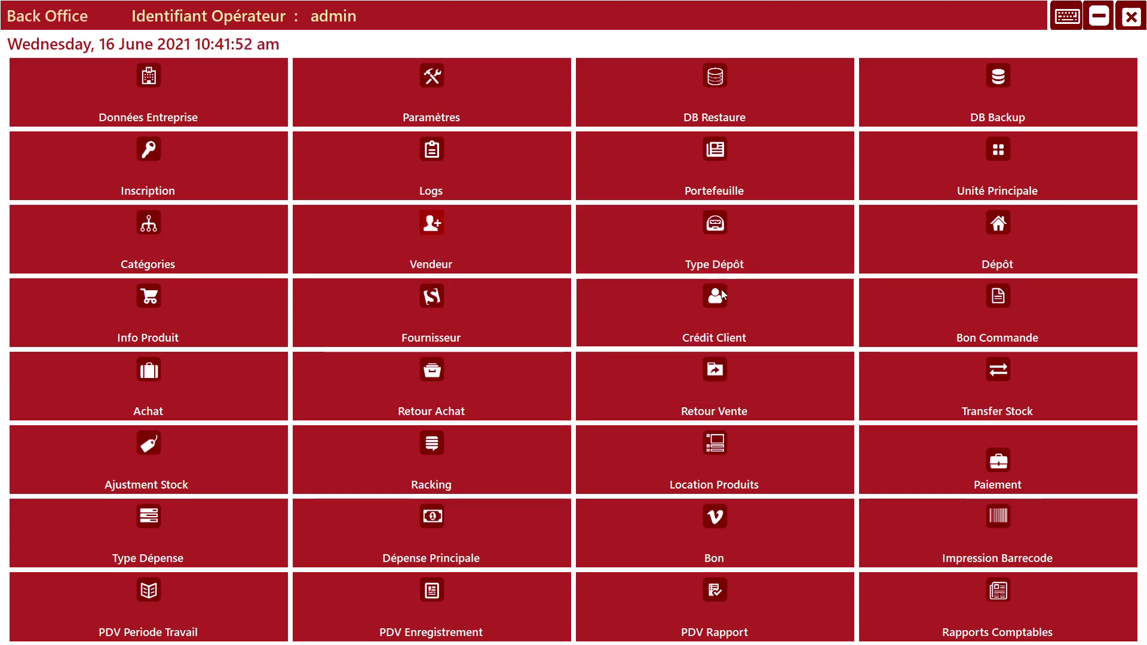
Check the sales return form (Retour Vente) and the product location form (Location Produits), closing both
left_click(731, 411)
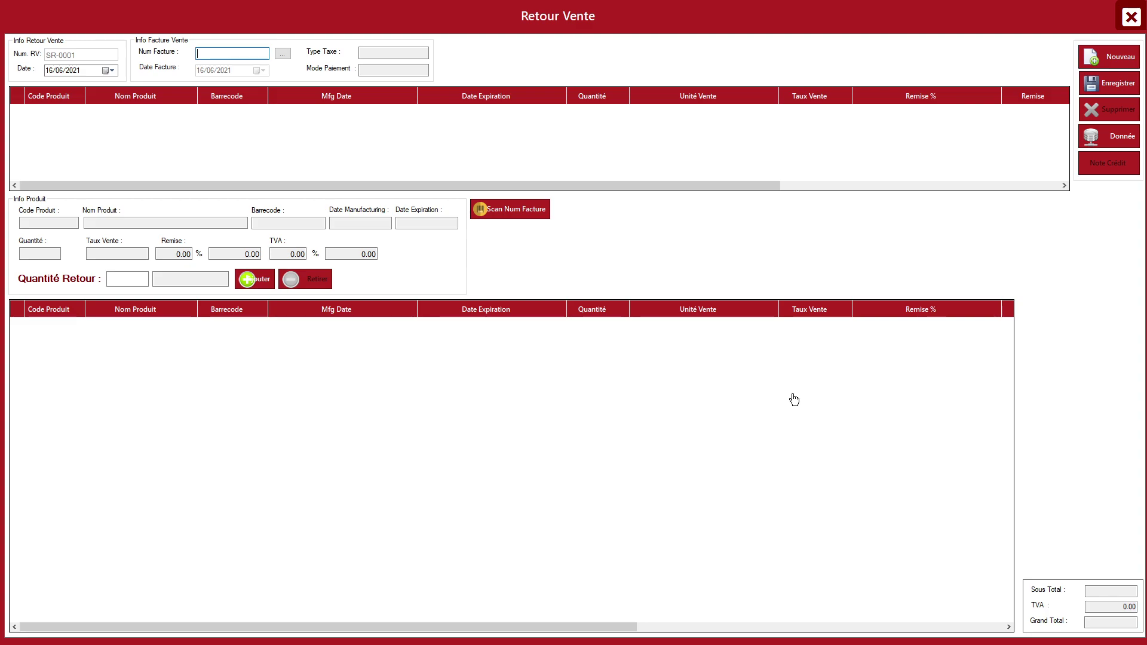
left_click(1133, 24)
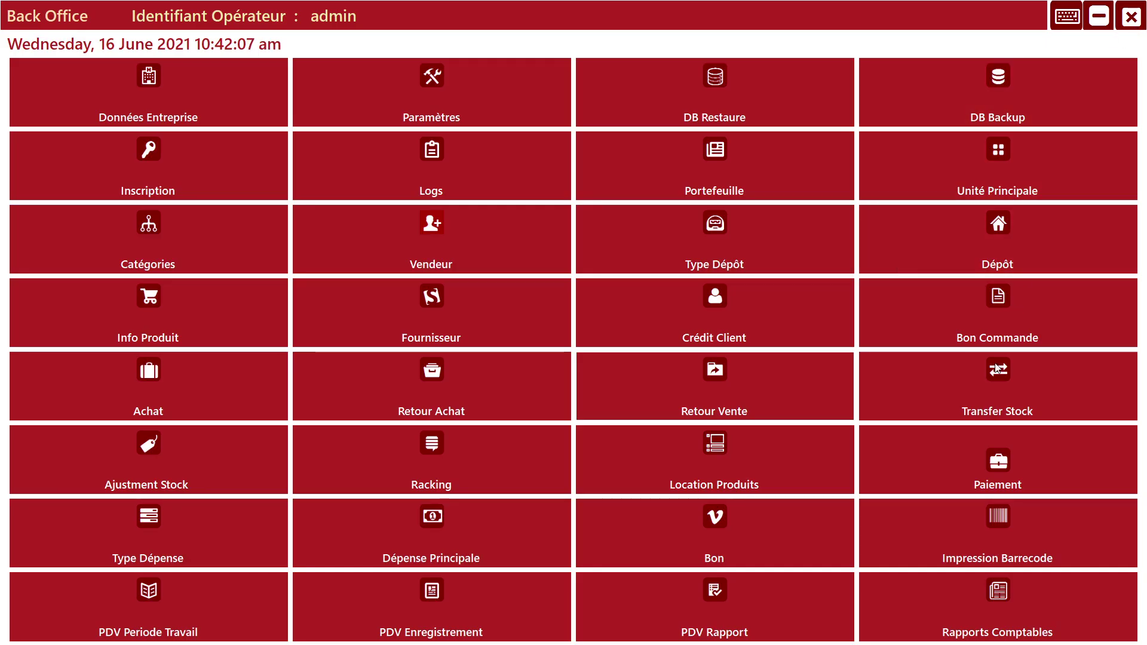
left_click(702, 487)
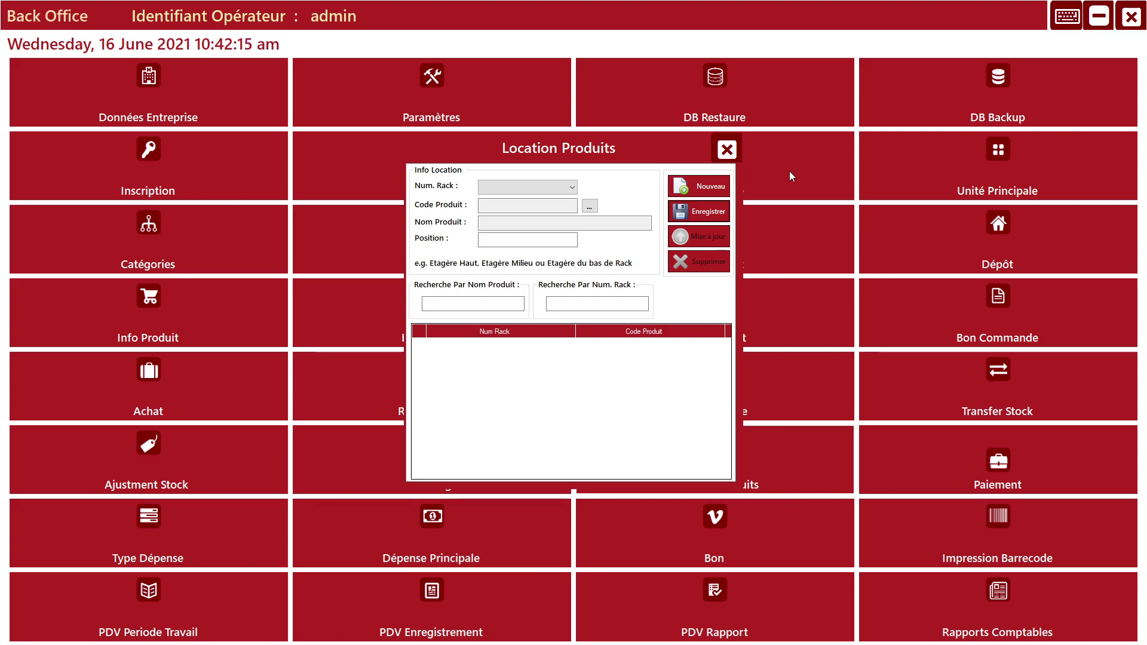
left_click(727, 150)
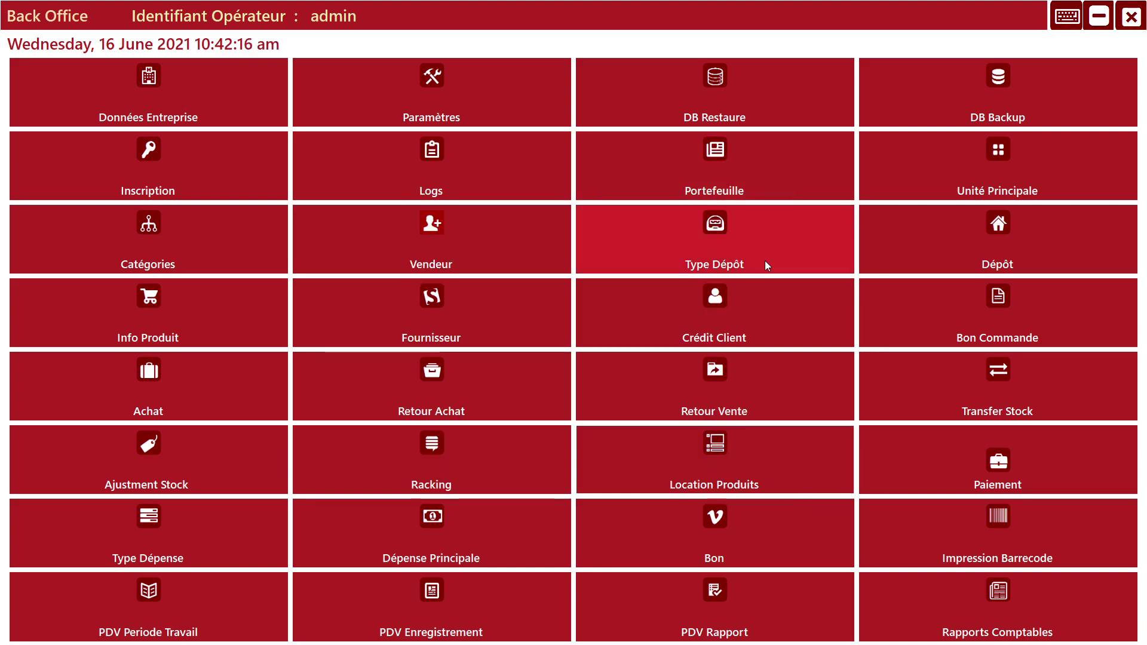
Check the voucher form (Bon) and close it
left_click(731, 564)
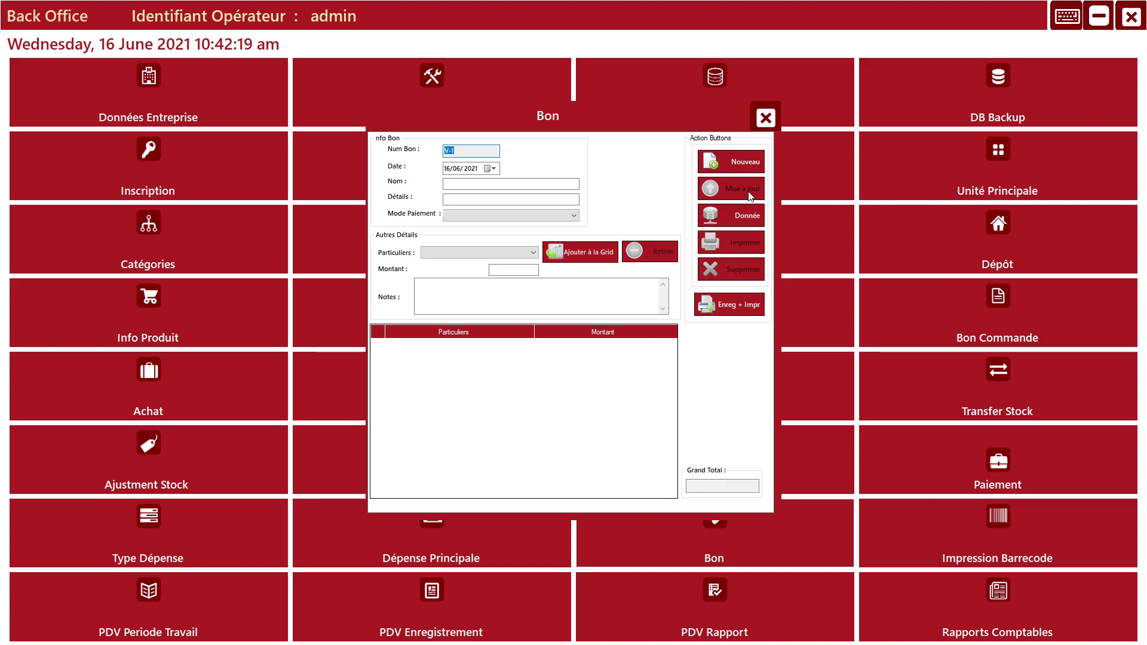
left_click(765, 118)
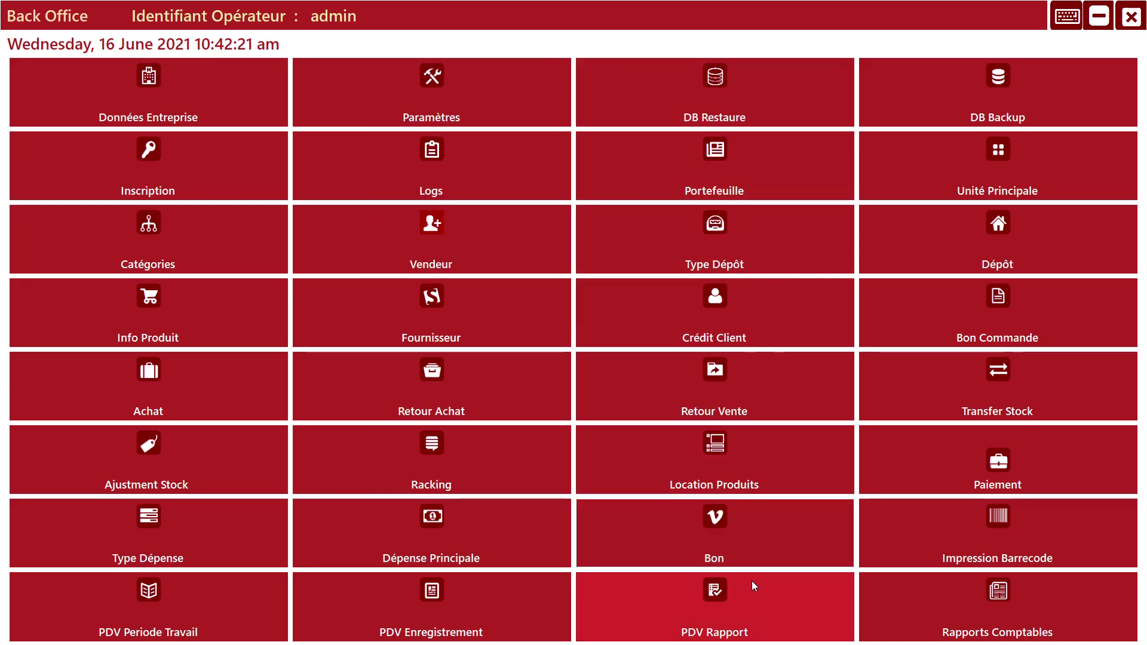
Generate Rapport 1 of the point-of-sale reports (PDV Rapport) with the start date set to 15/06/2021
left_click(717, 640)
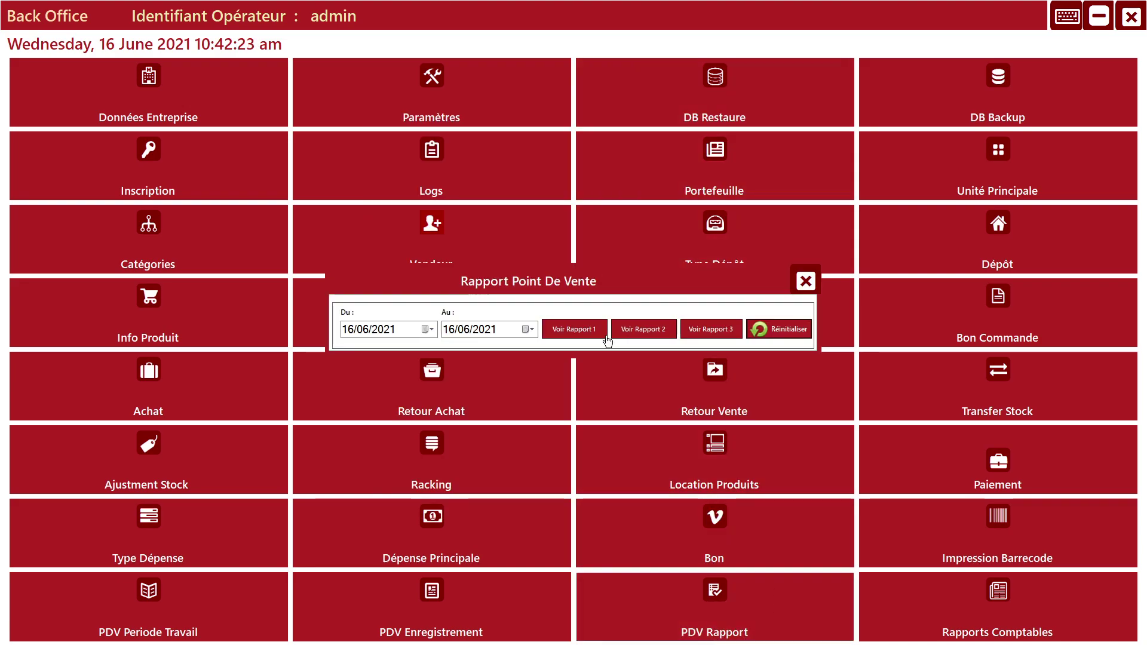
left_click(363, 330)
key("Down")
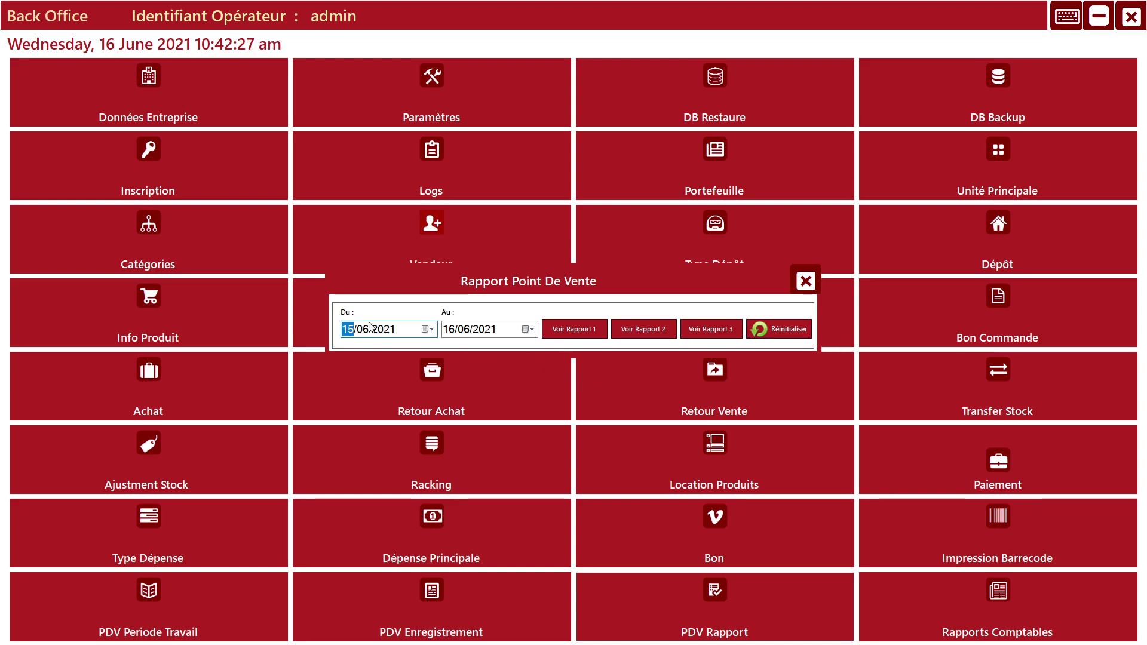
left_click(564, 328)
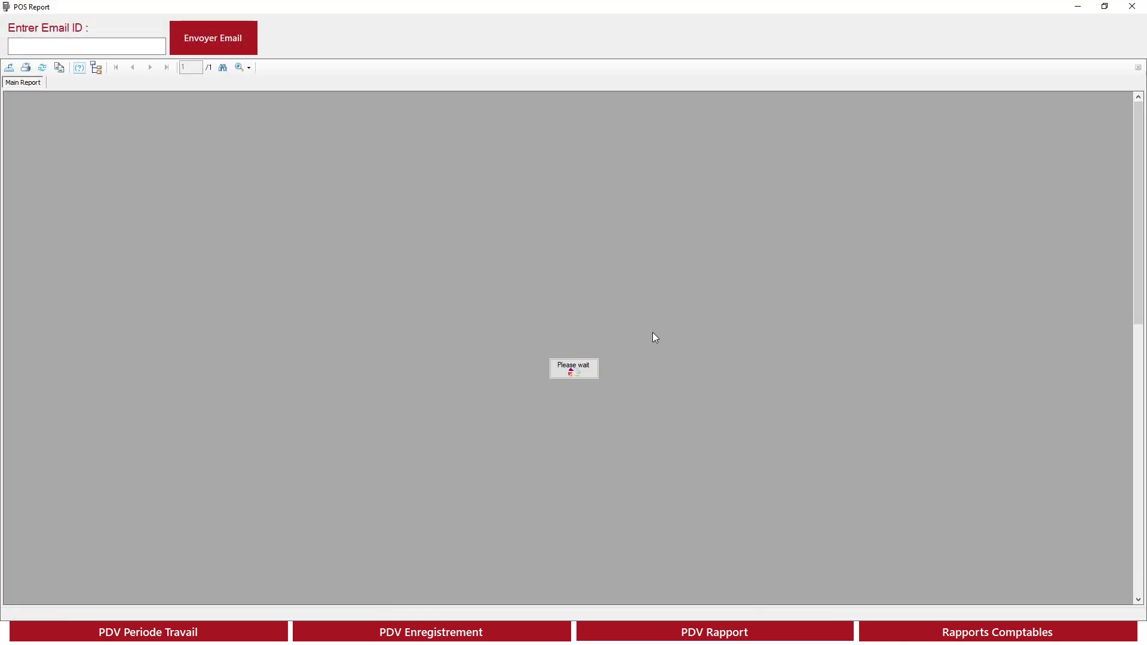
Review the sales and quantities by item category and by item, plus the email recipient field, and close the report
scroll(639, 321, "down", 5)
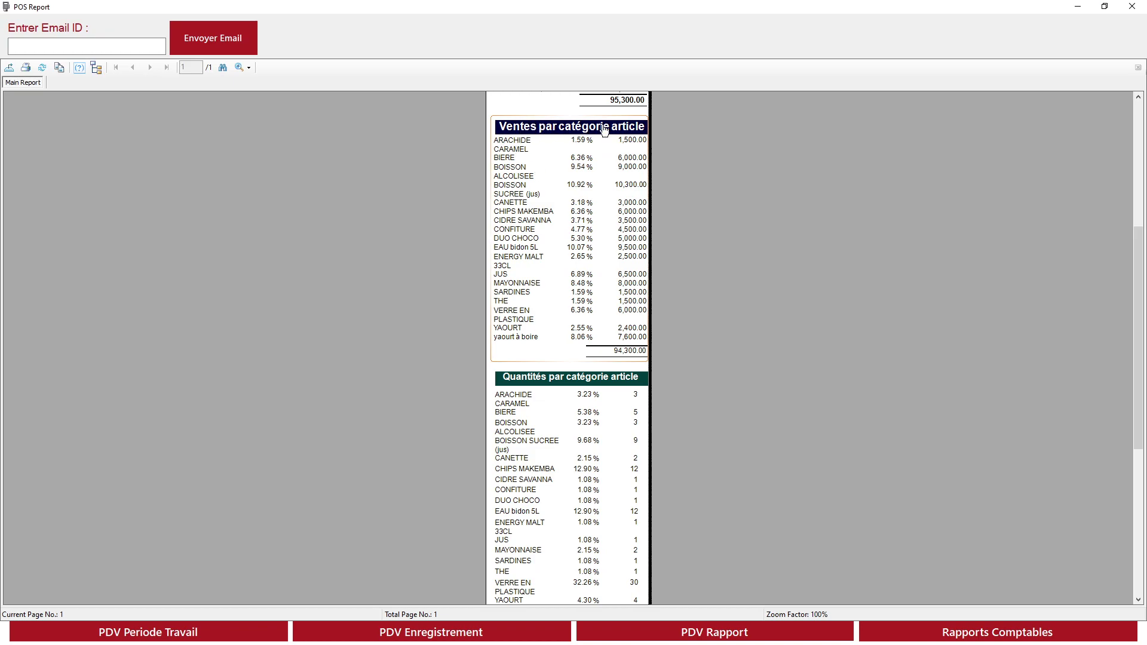
scroll(599, 274, "down", 2)
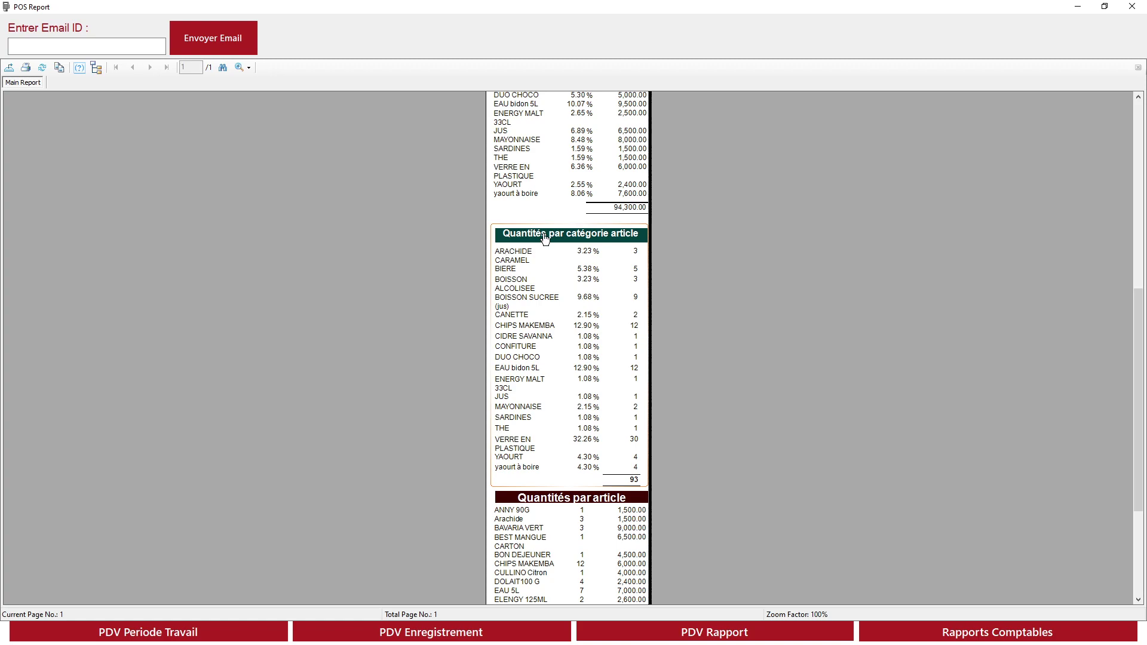
scroll(577, 365, "down", 3)
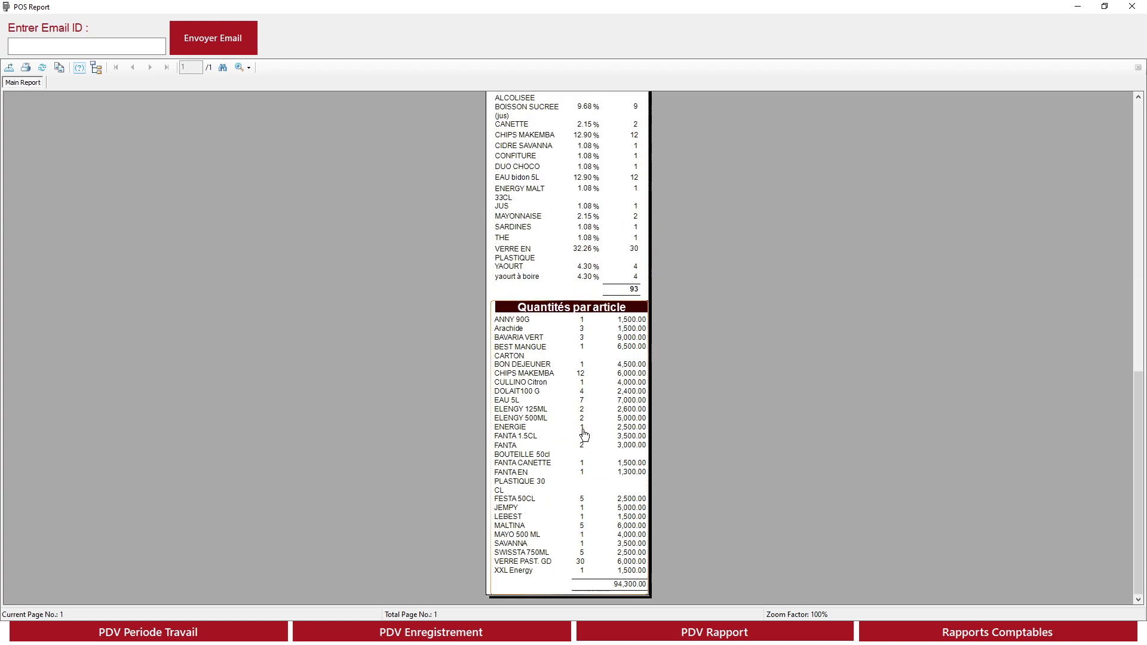
left_click(143, 47)
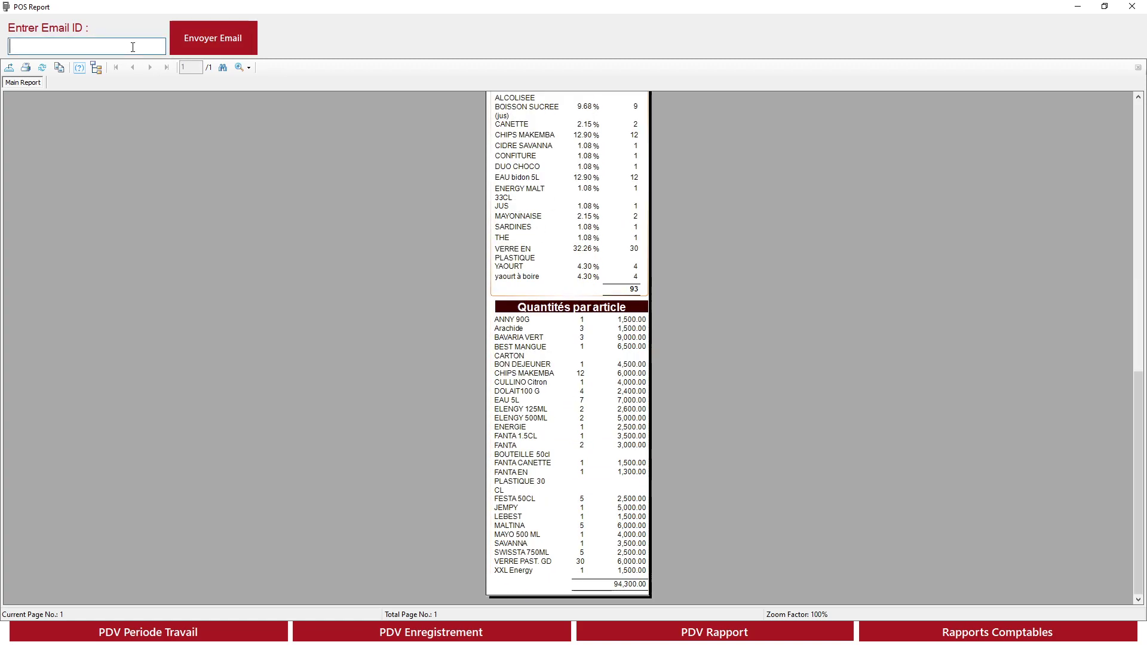
left_click(1132, 12)
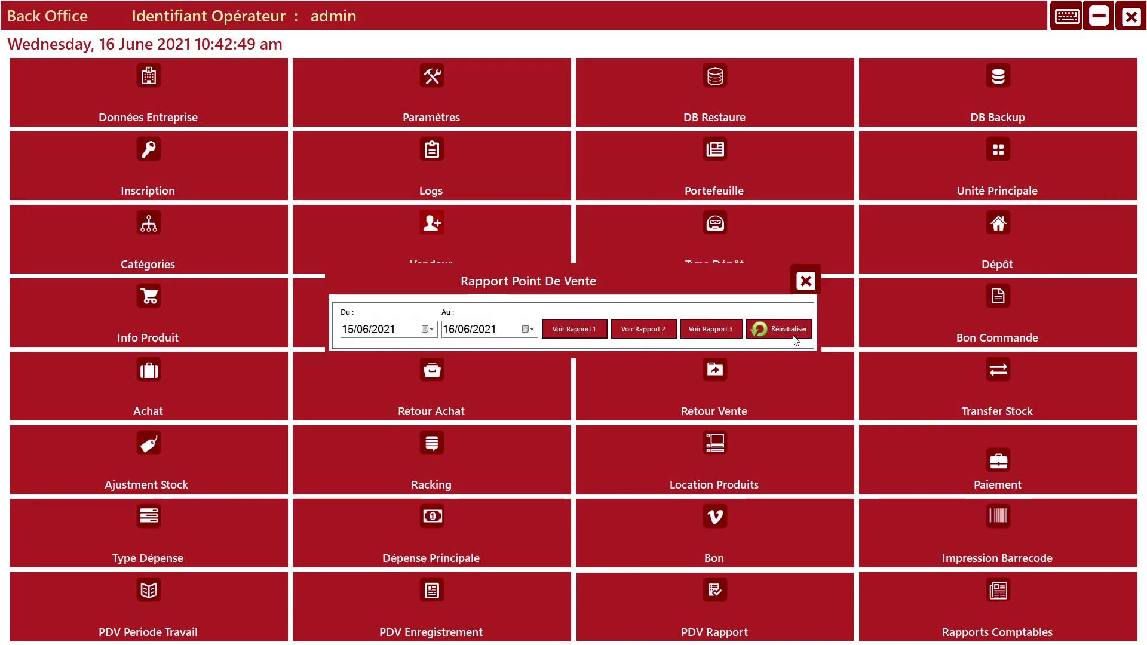
Generate Rapport 2 for the same period, review its invoice list and close it
left_click(653, 336)
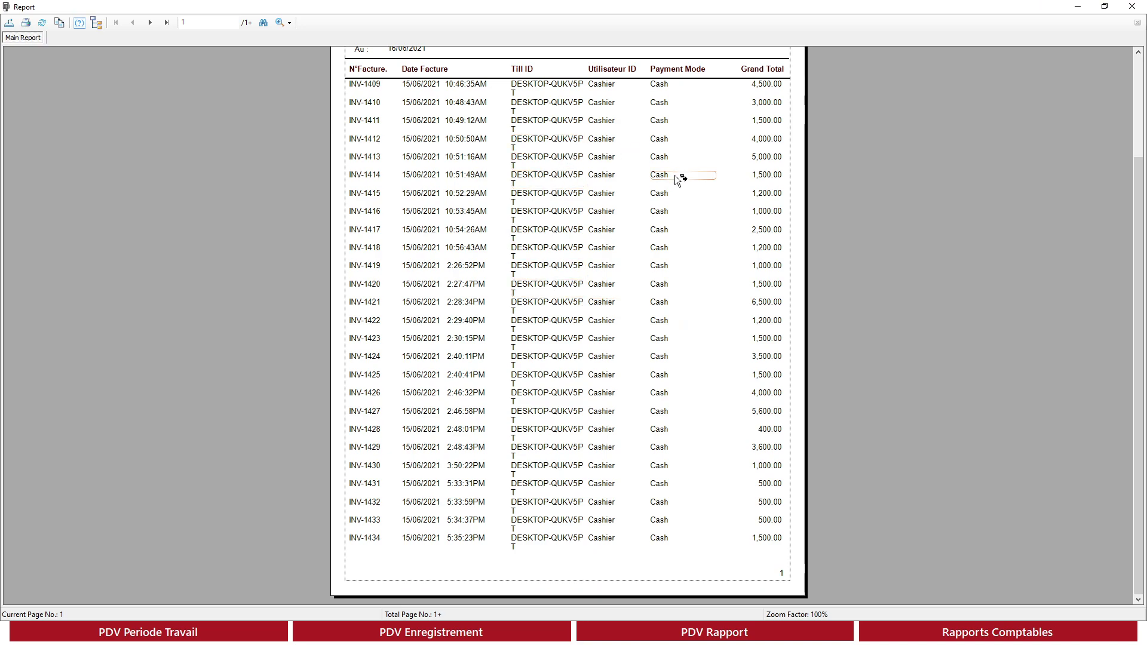
scroll(997, 114, "up", 2)
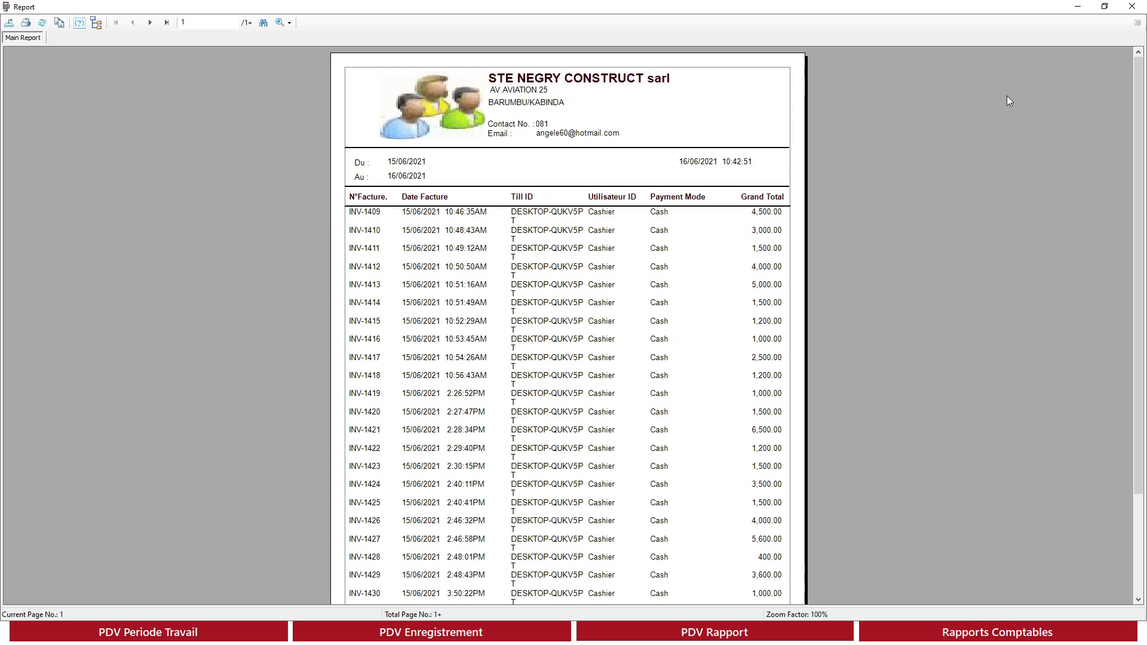
left_click(1132, 6)
Generate Rapport 3, examine the per-invoice product details and margins, and close the report and the Rapport Point De Vente form
left_click(709, 329)
scroll(609, 338, "down", 2)
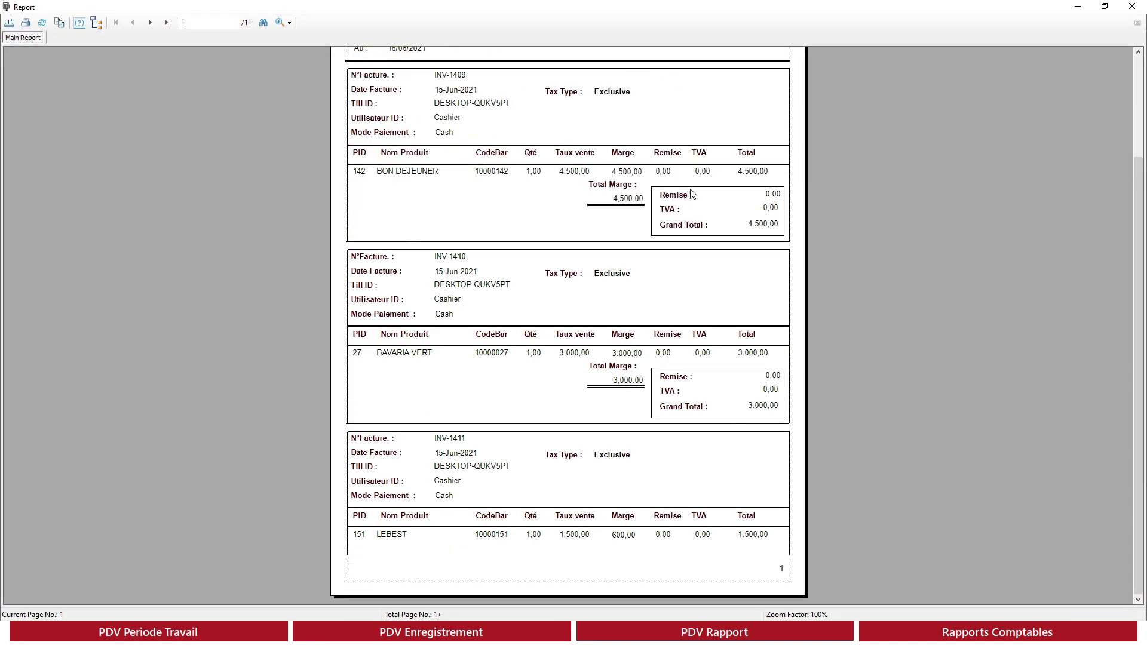
left_click(1133, 6)
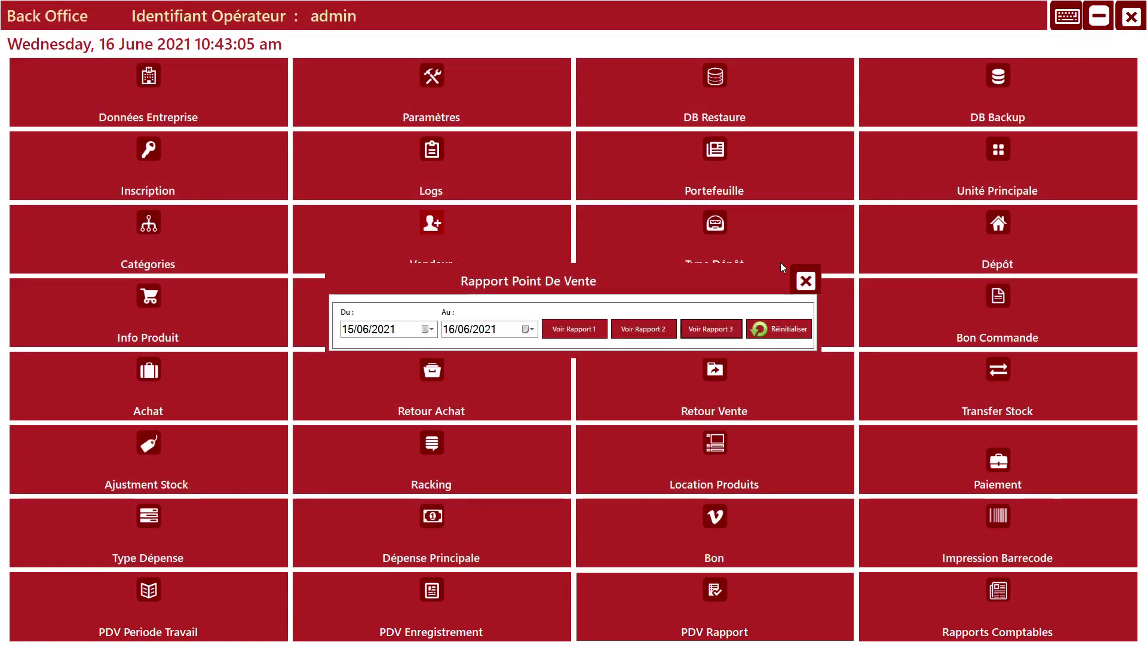
left_click(806, 281)
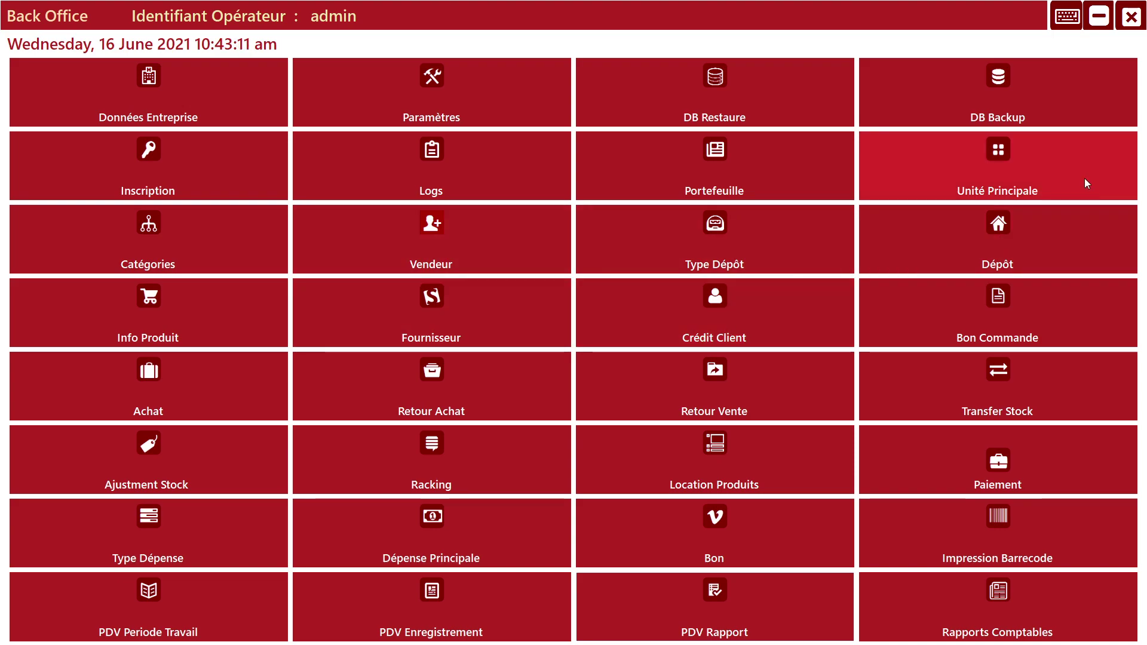
Open the backup file saving for DB Backup and cancel it, and check the list of units (Unité Principale)
left_click(990, 98)
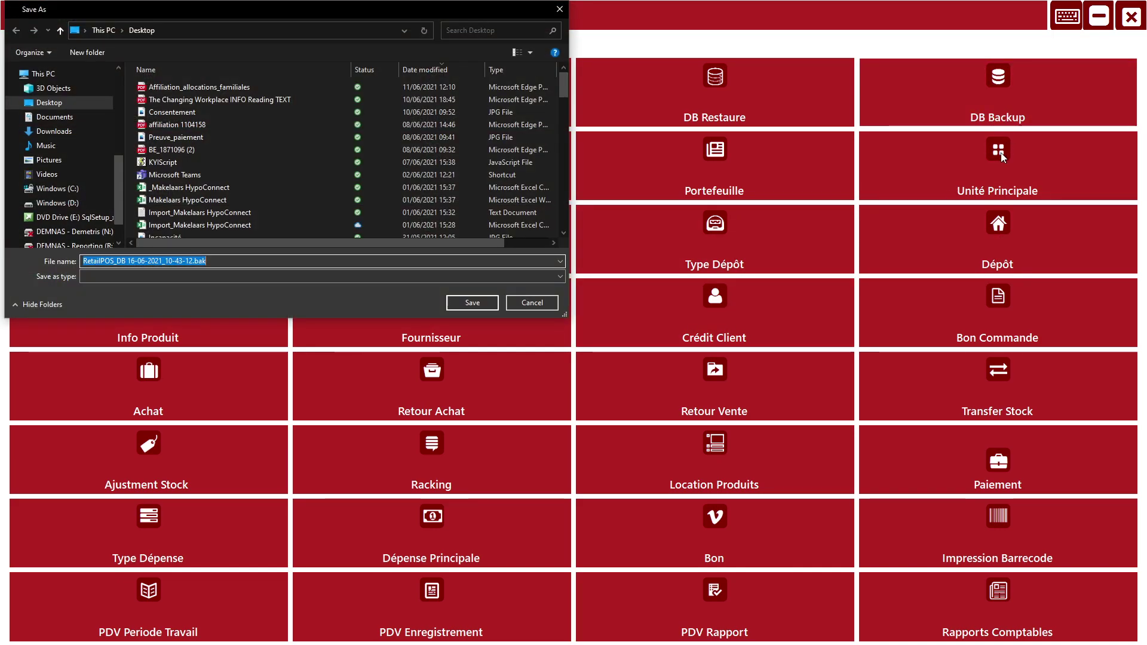
left_click(560, 9)
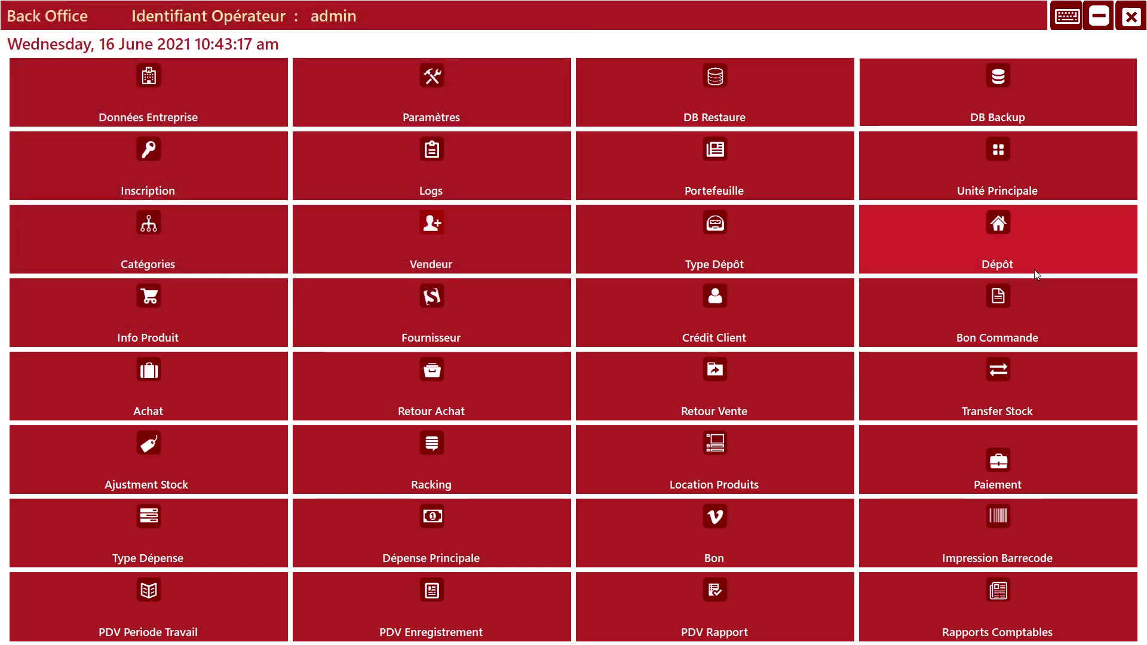
left_click(1027, 195)
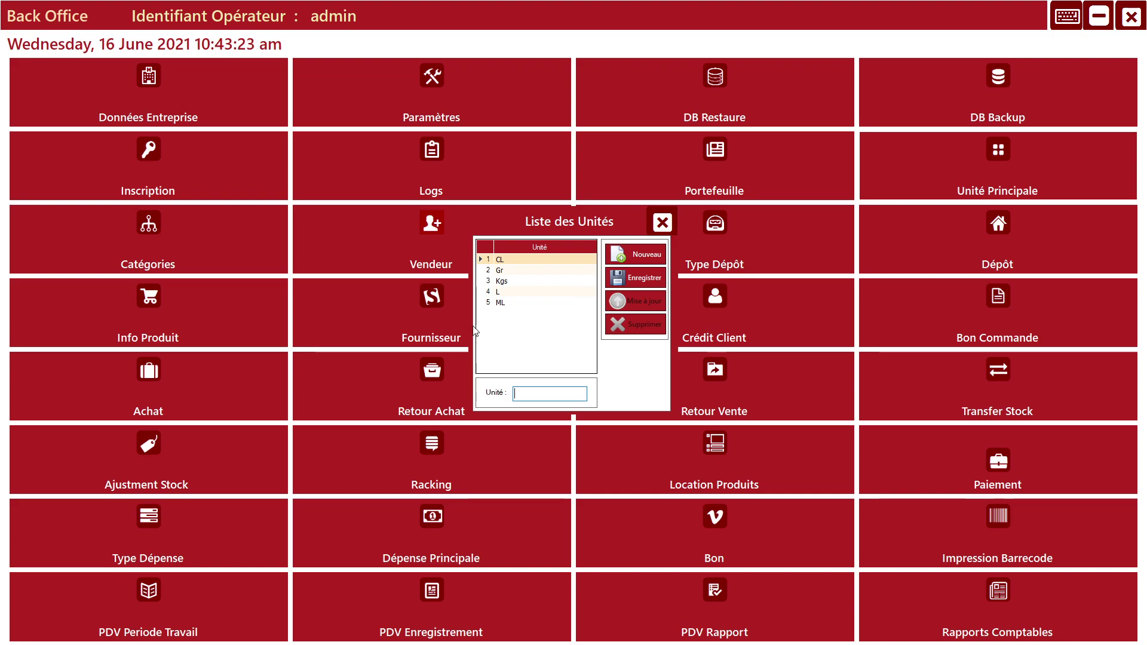
left_click(664, 224)
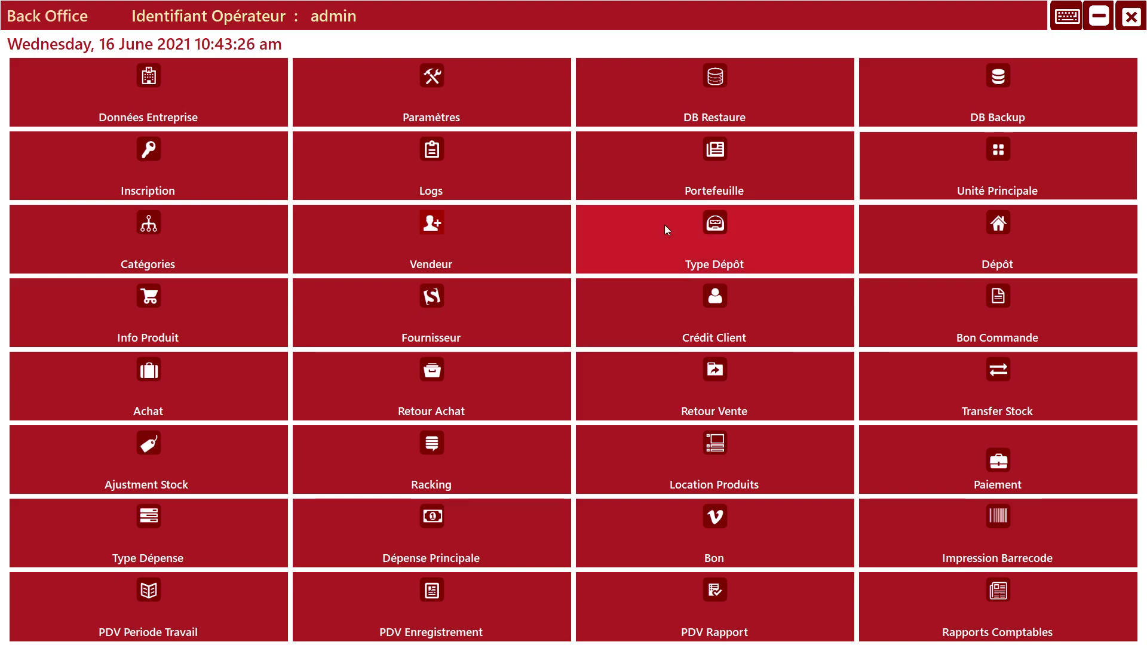
Check the list of depots (Dépôt) and the purchase order form (Bon Commande), closing both
left_click(999, 249)
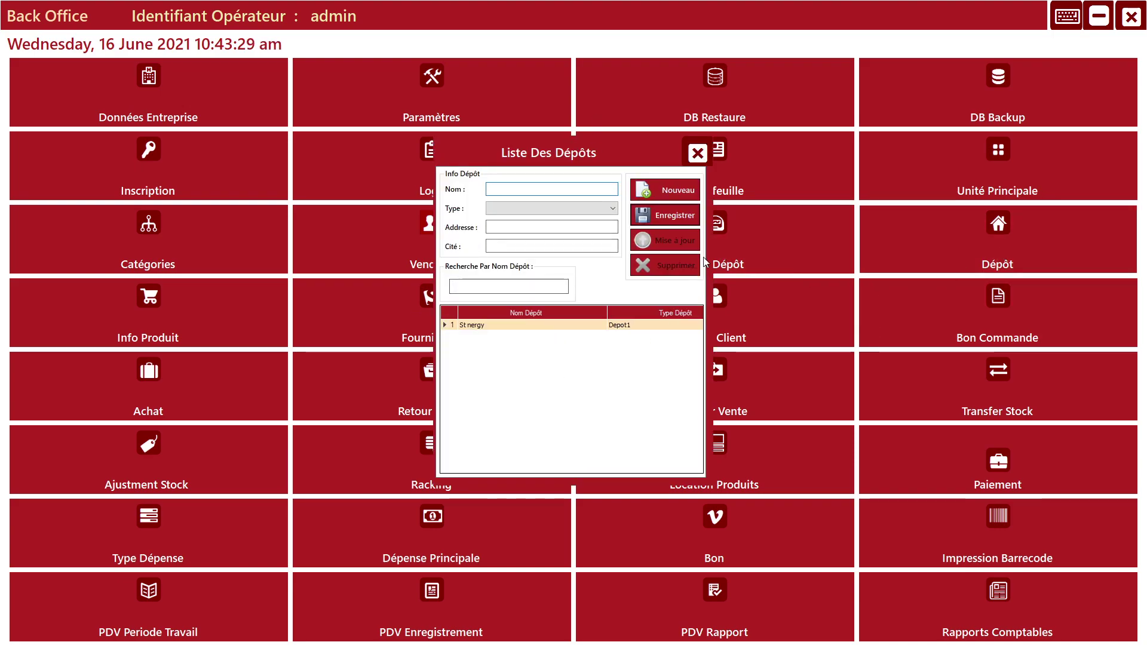
left_click(697, 155)
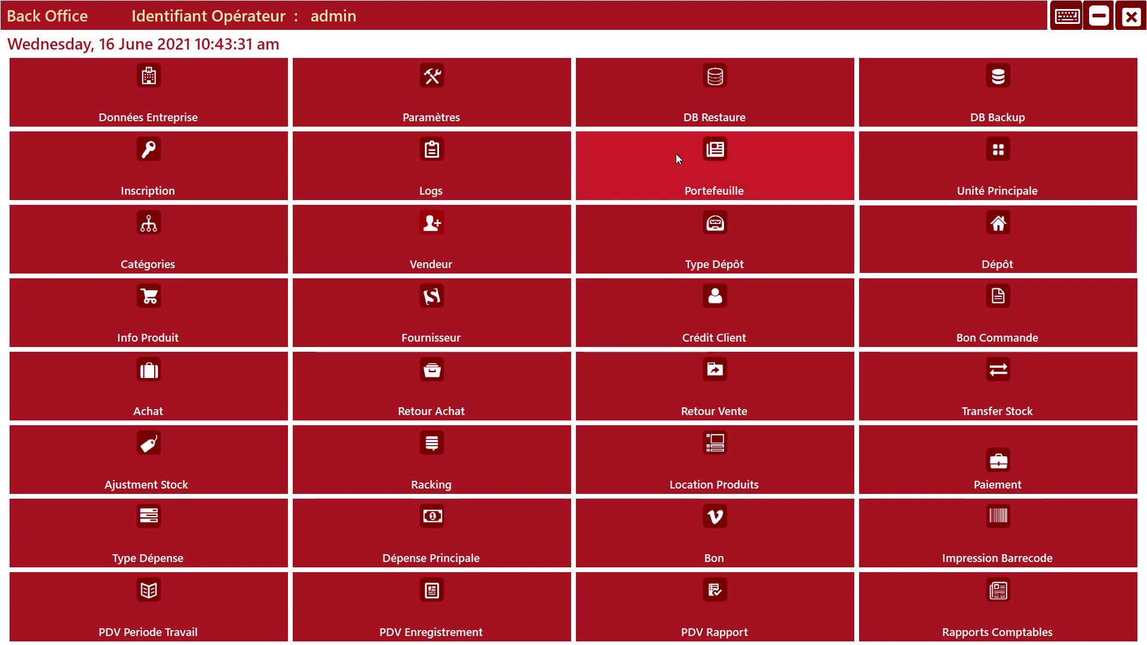
left_click(998, 313)
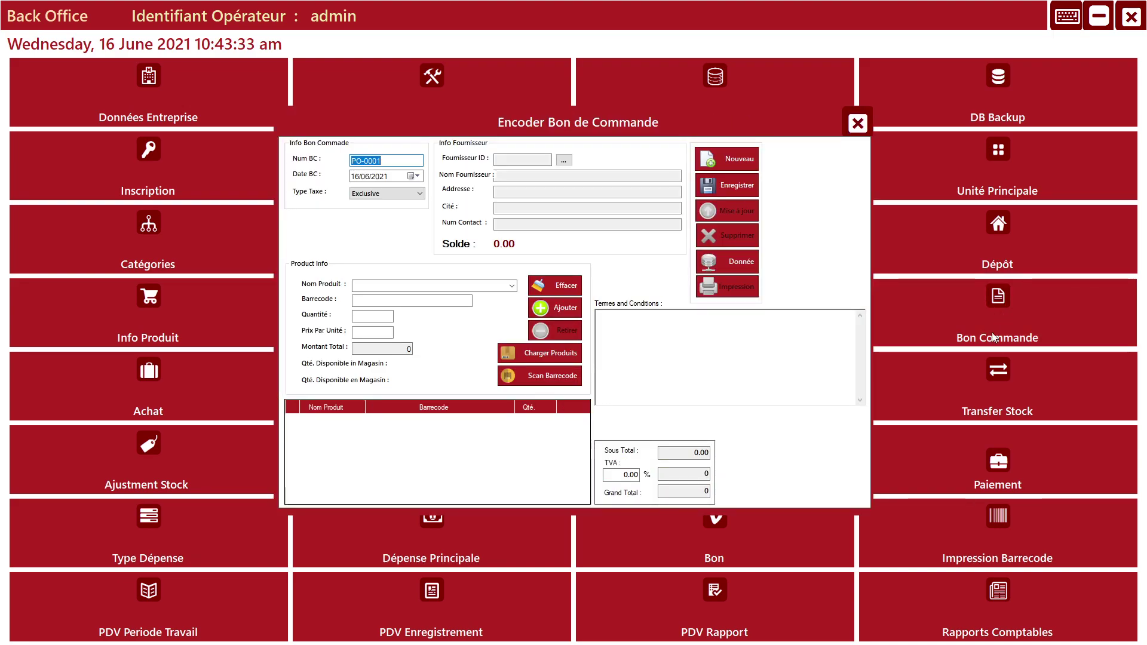
left_click(868, 128)
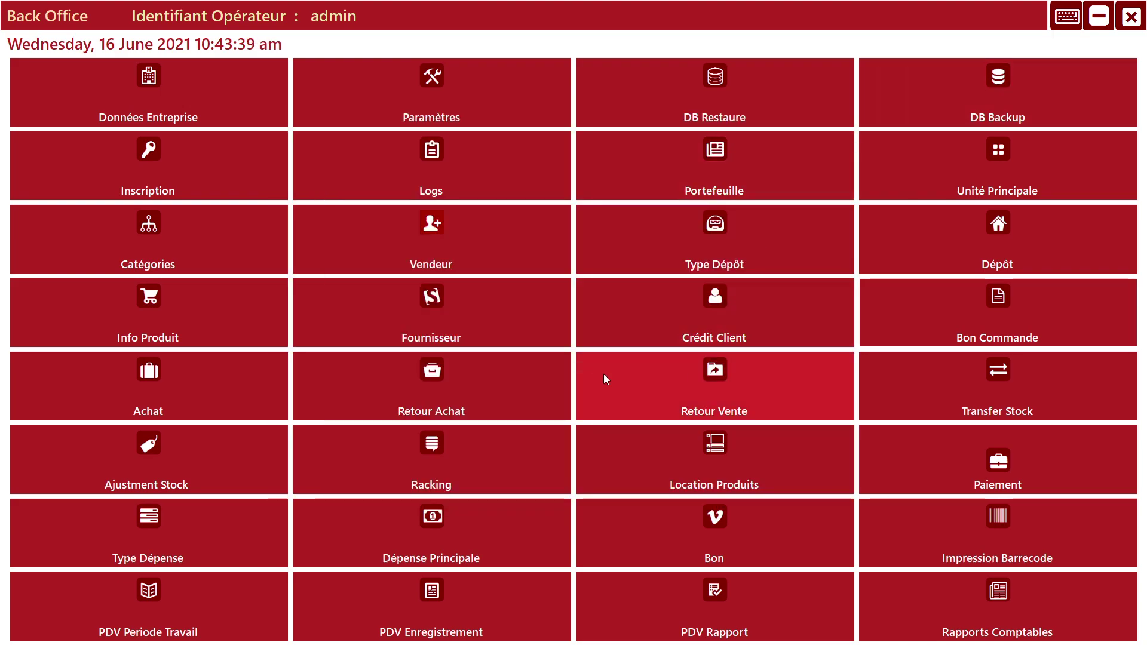
Check the stock transfer options (Transfer Stock) and the supplier payment form (Paiement), closing both
left_click(1003, 406)
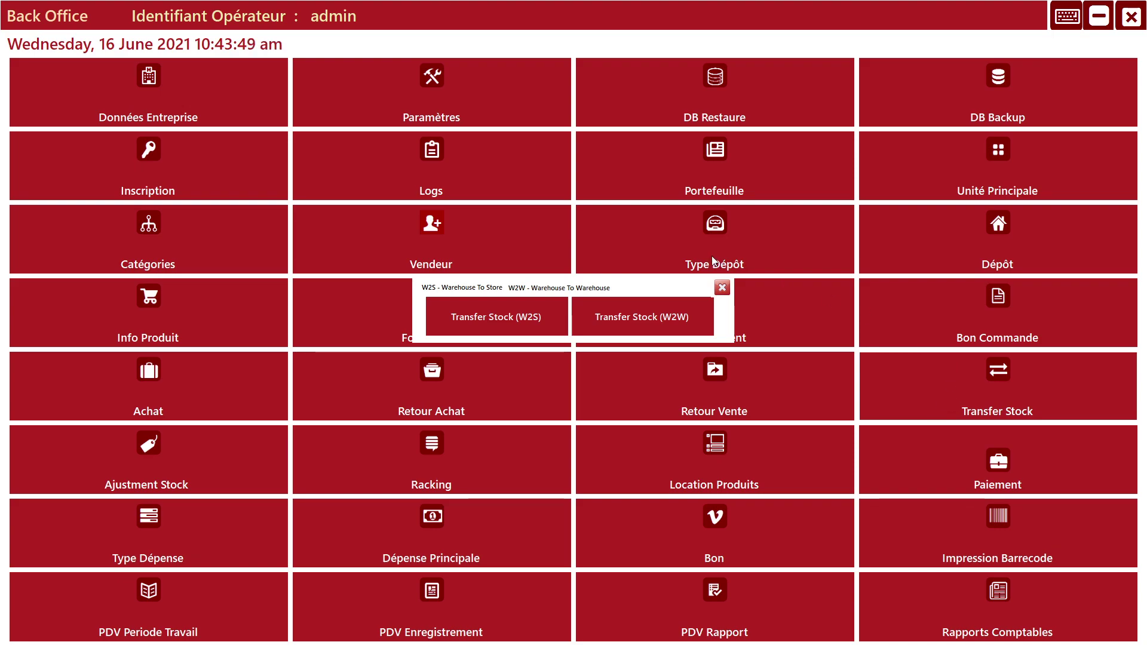
left_click(725, 288)
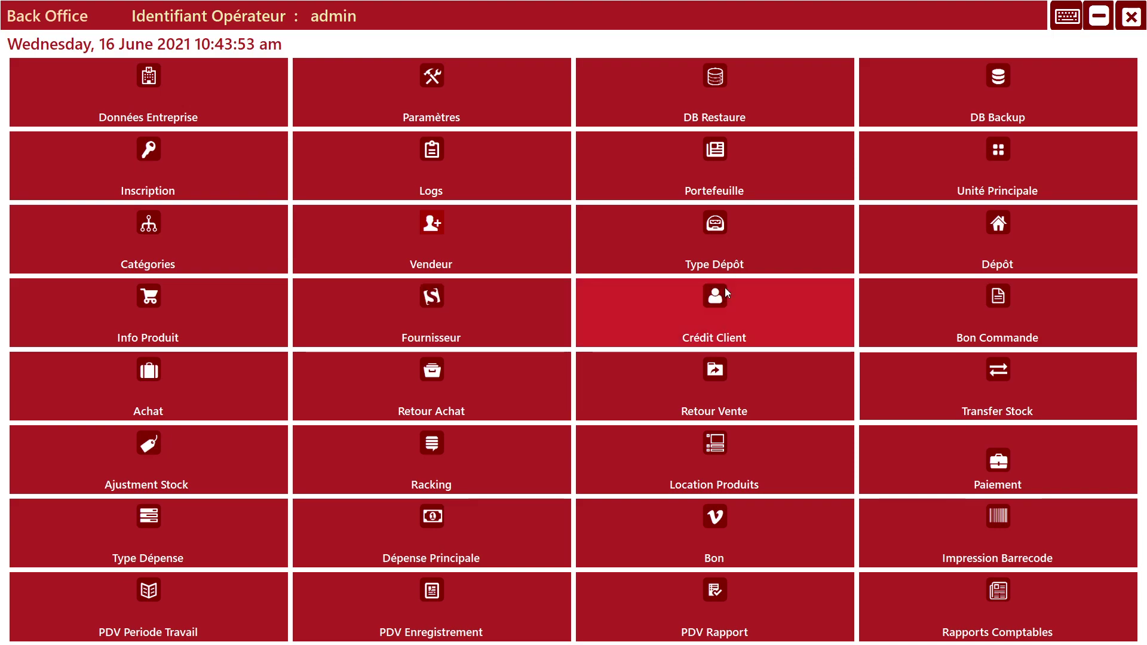
left_click(1062, 474)
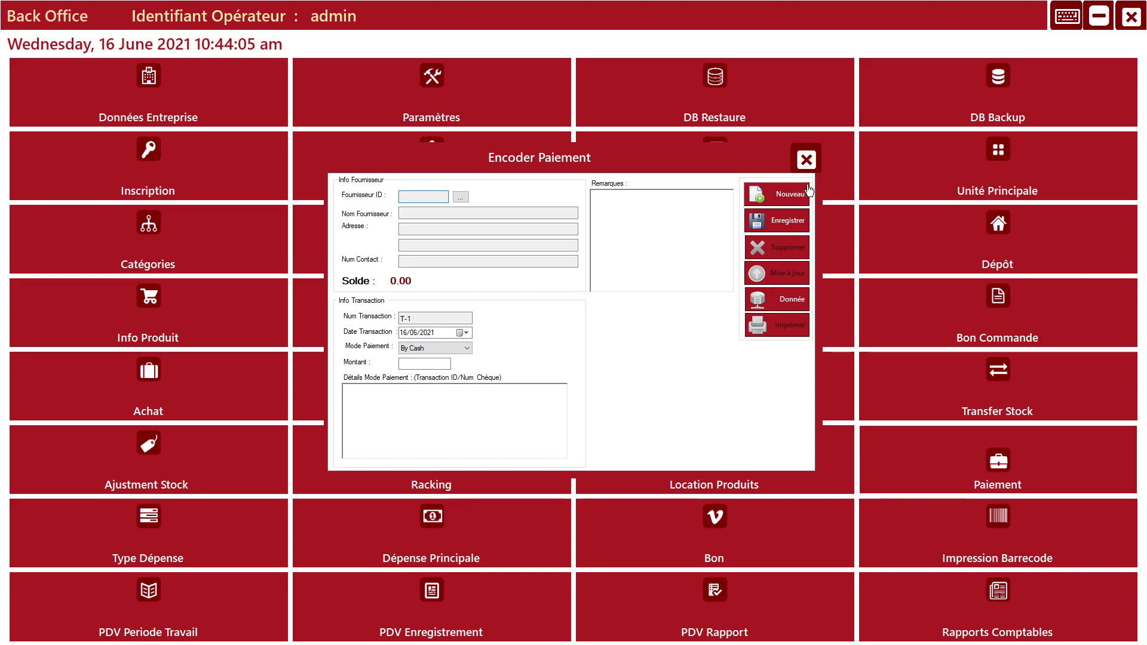
left_click(806, 159)
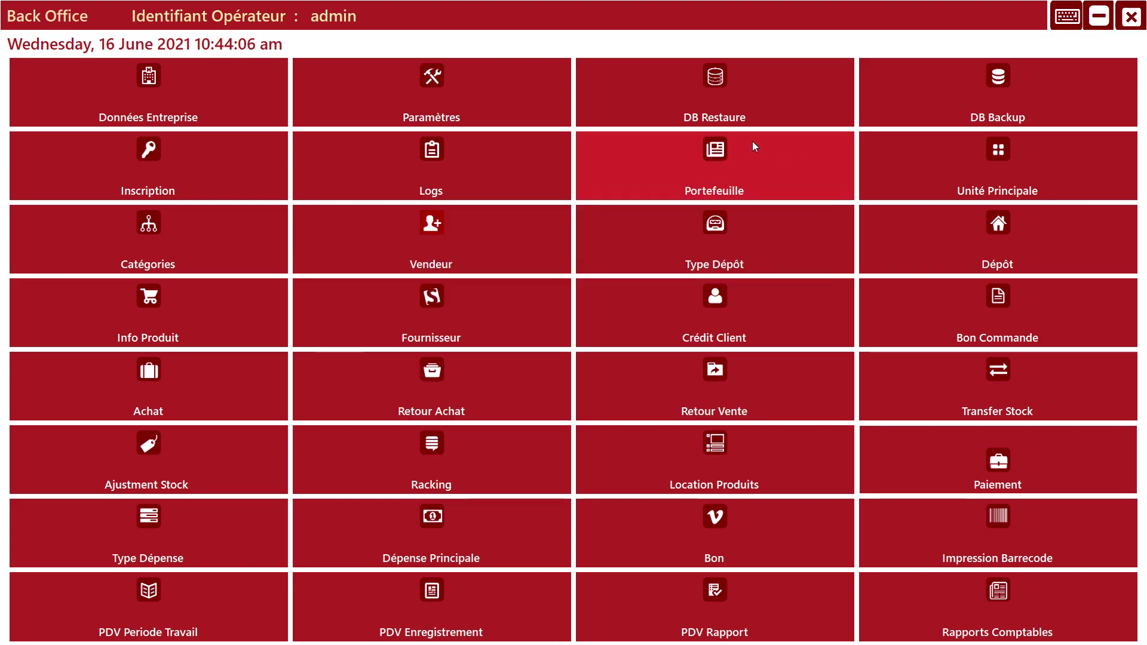
In Impression Barrecode, search product names for "ba" and generate the barcode labels with 2 copies per product
left_click(1009, 562)
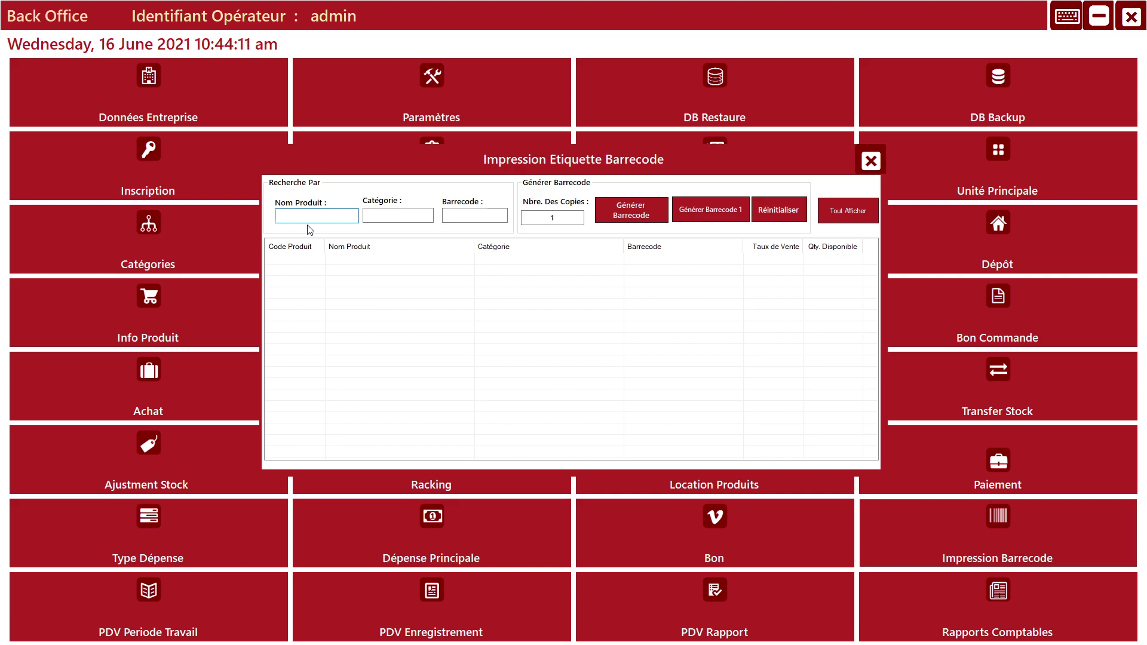
type("a")
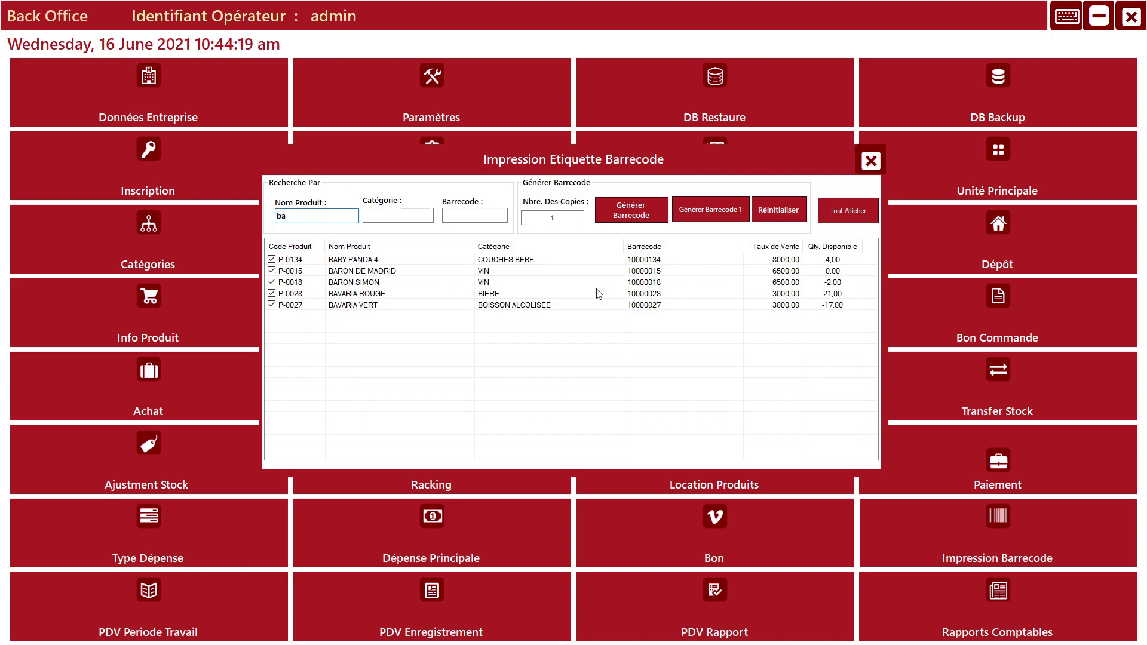
left_click(574, 217)
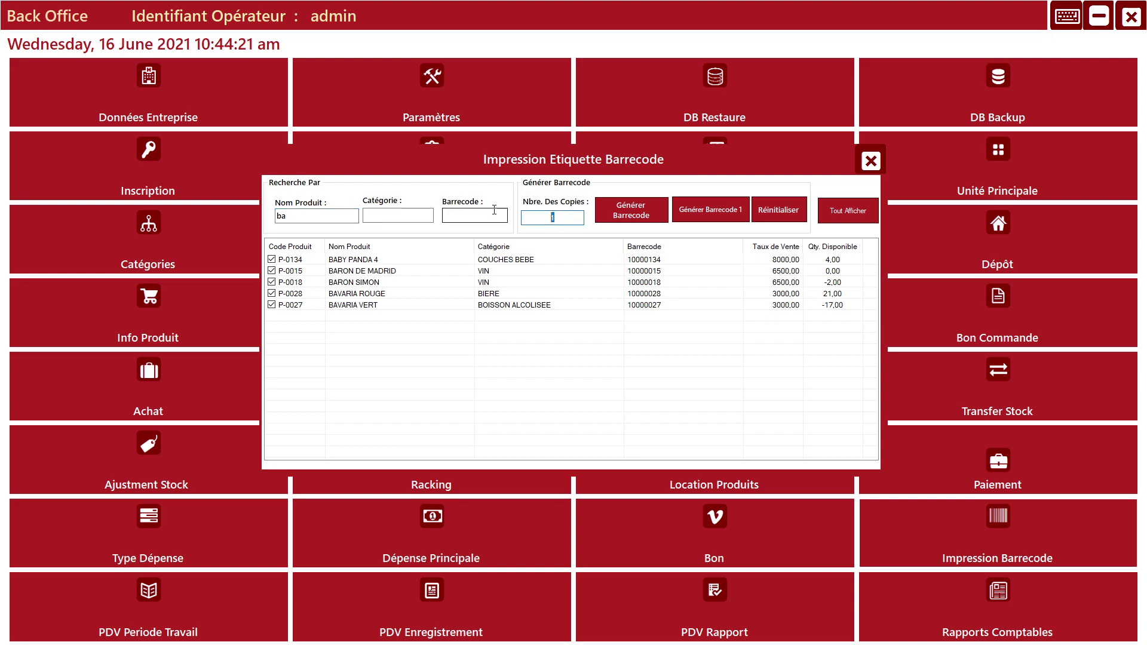
type("2")
left_click(636, 209)
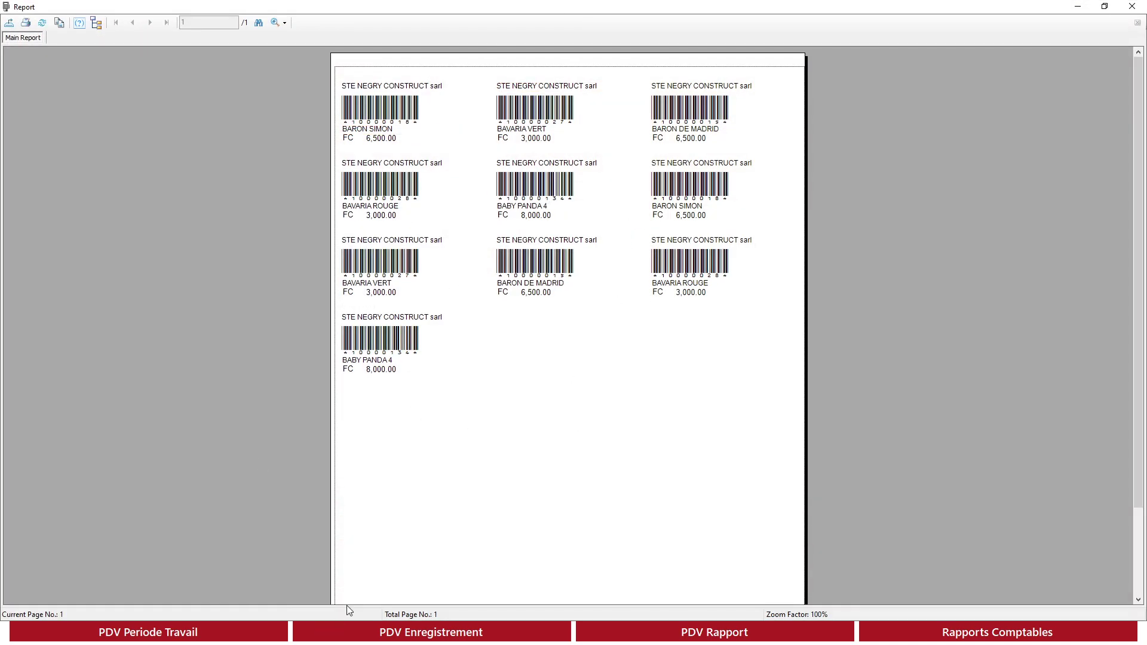
Examine the barcodes, product names and prices on the generated labels, and close the report and the Impression Etiquette Barrecode form
left_click(359, 108)
left_click(391, 130)
left_click(391, 139)
left_click(589, 285)
left_click(570, 301)
left_click(731, 258)
left_click(705, 280)
left_click(1132, 7)
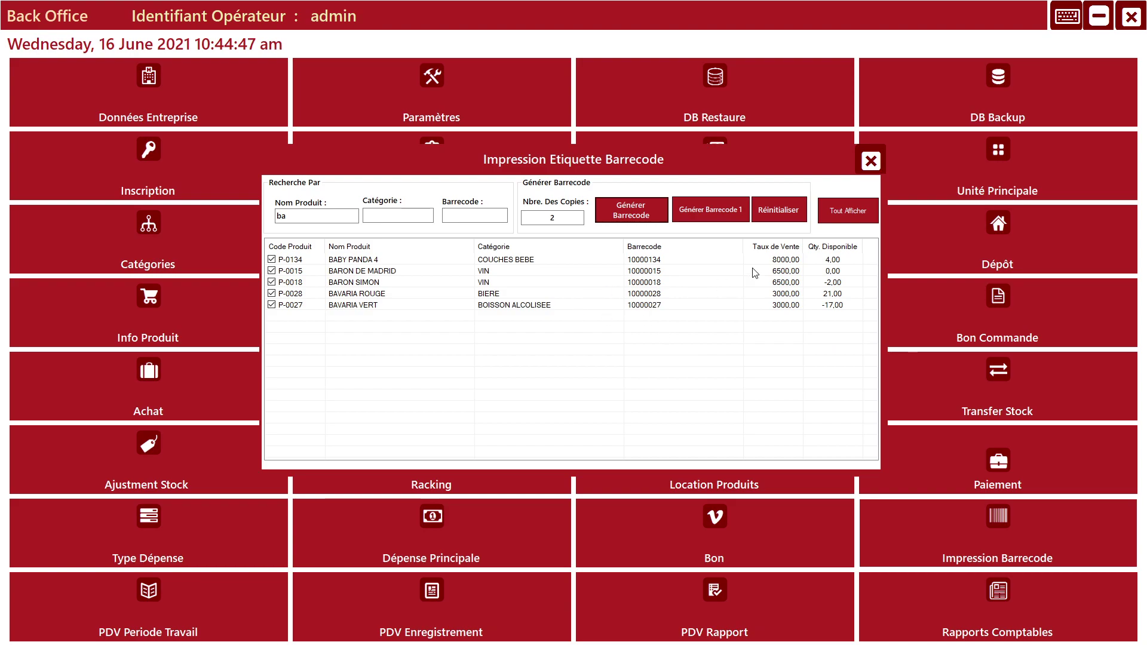
left_click(872, 160)
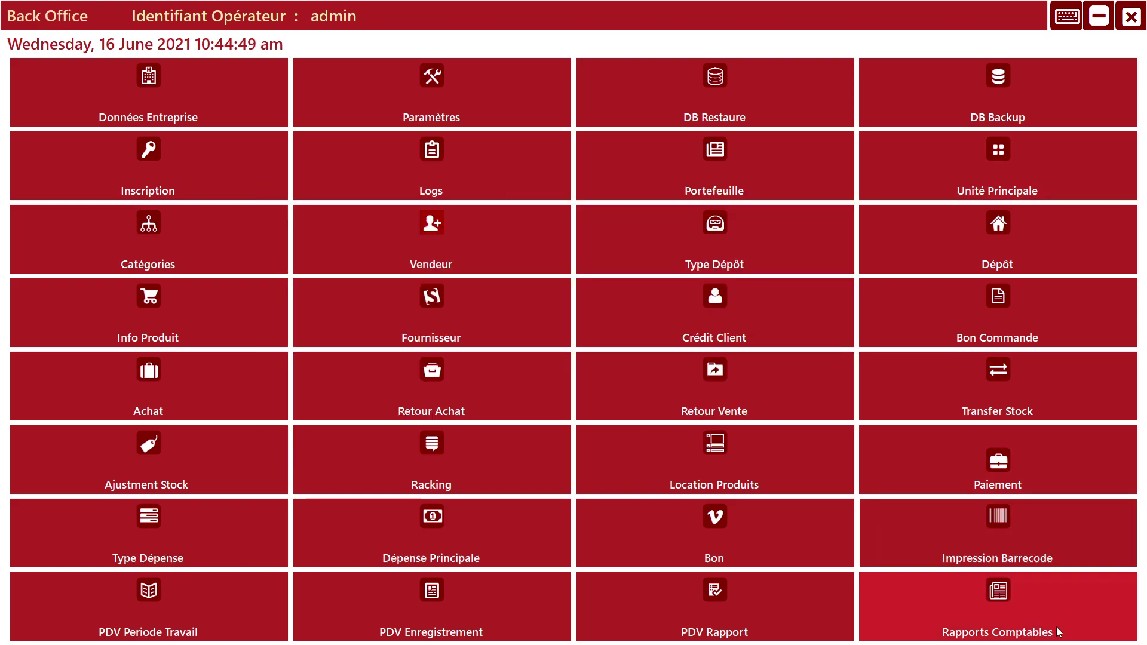
Check the accounting reports available in Rapports Comptables and close the form
left_click(1014, 635)
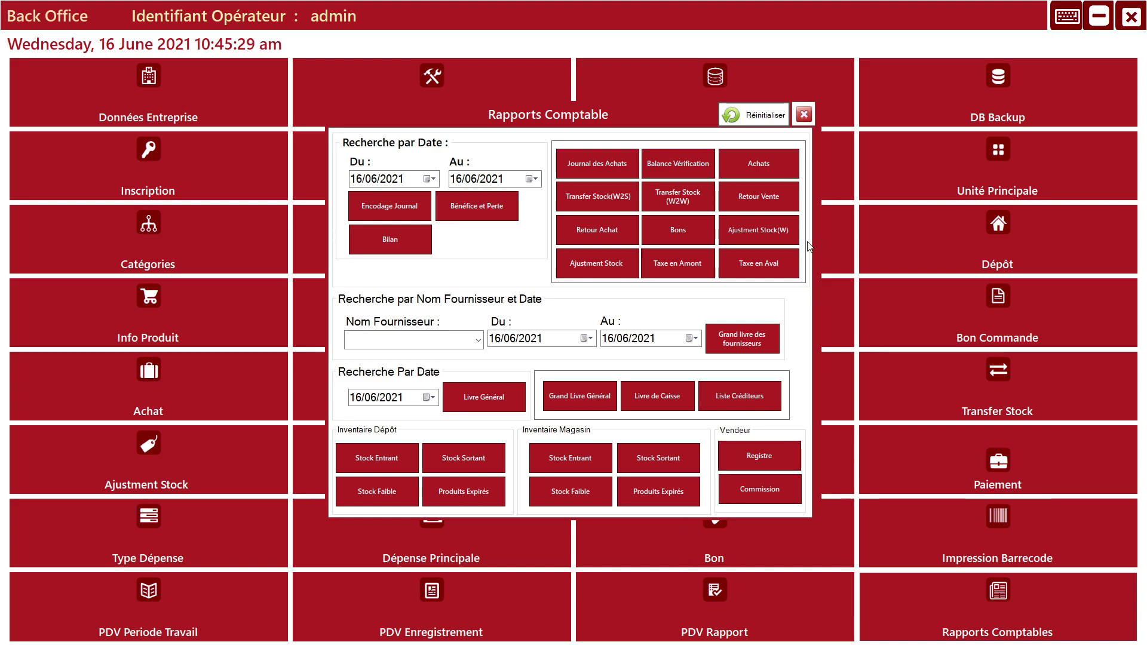
left_click(804, 114)
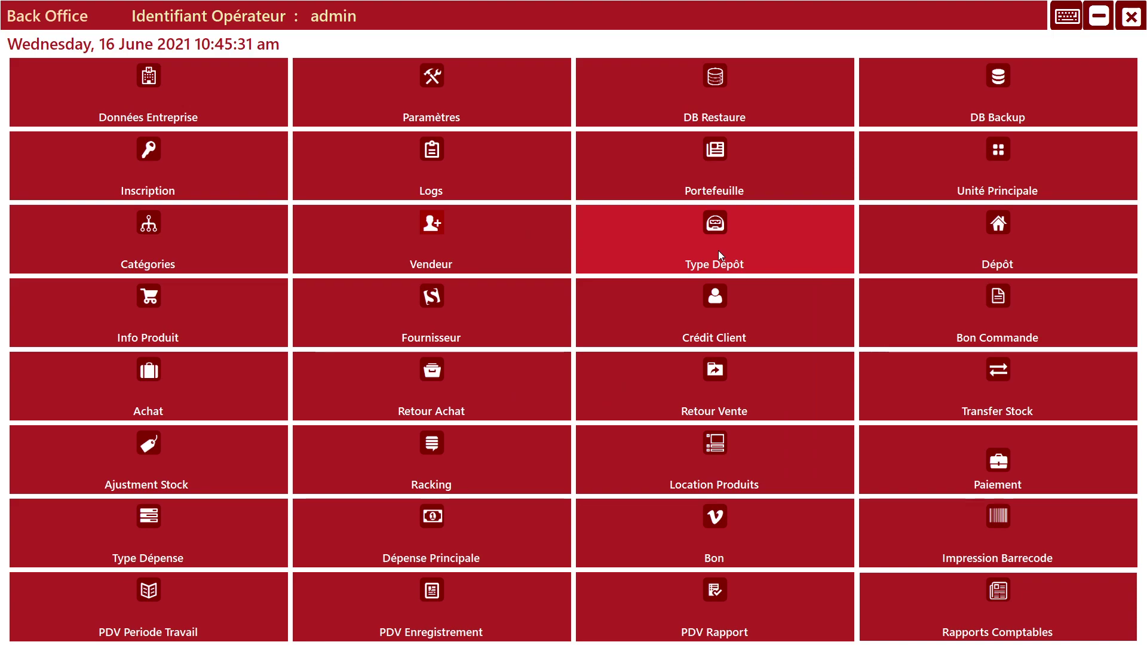